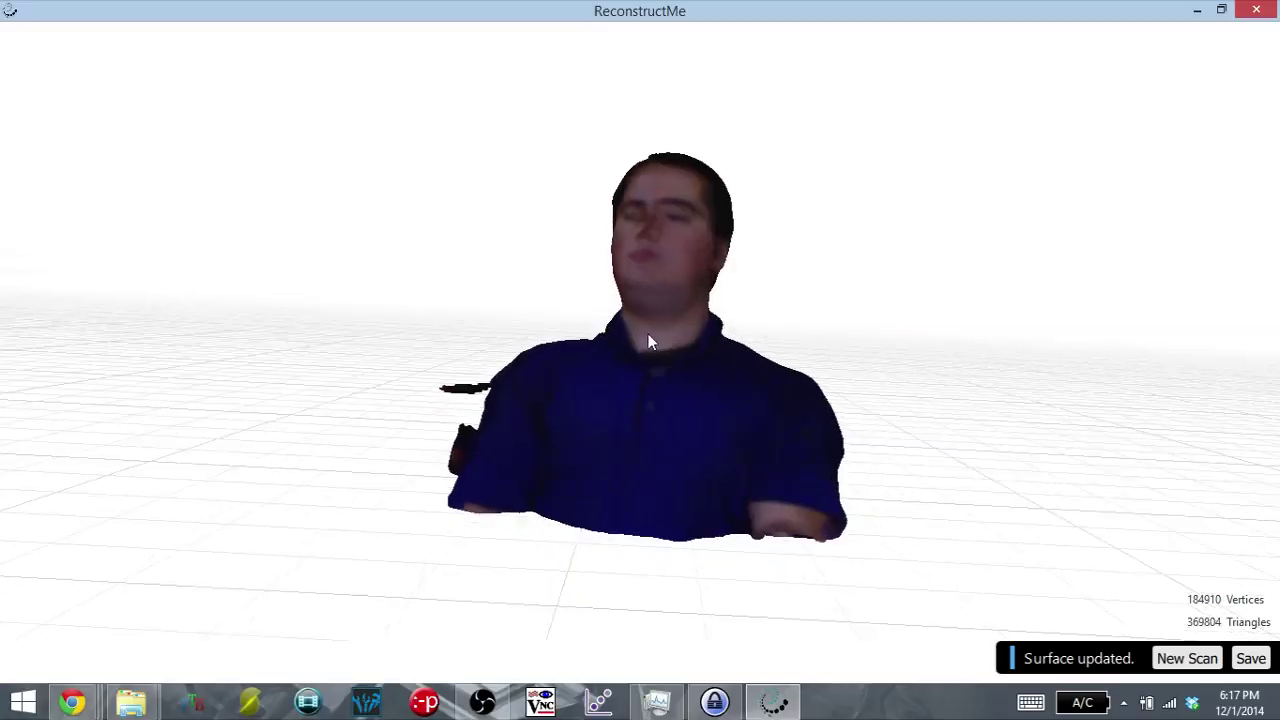
- Orbit the bust scan to check its sides, top and underside, then bring up the save window
left_click_drag(651, 335, 752, 337)
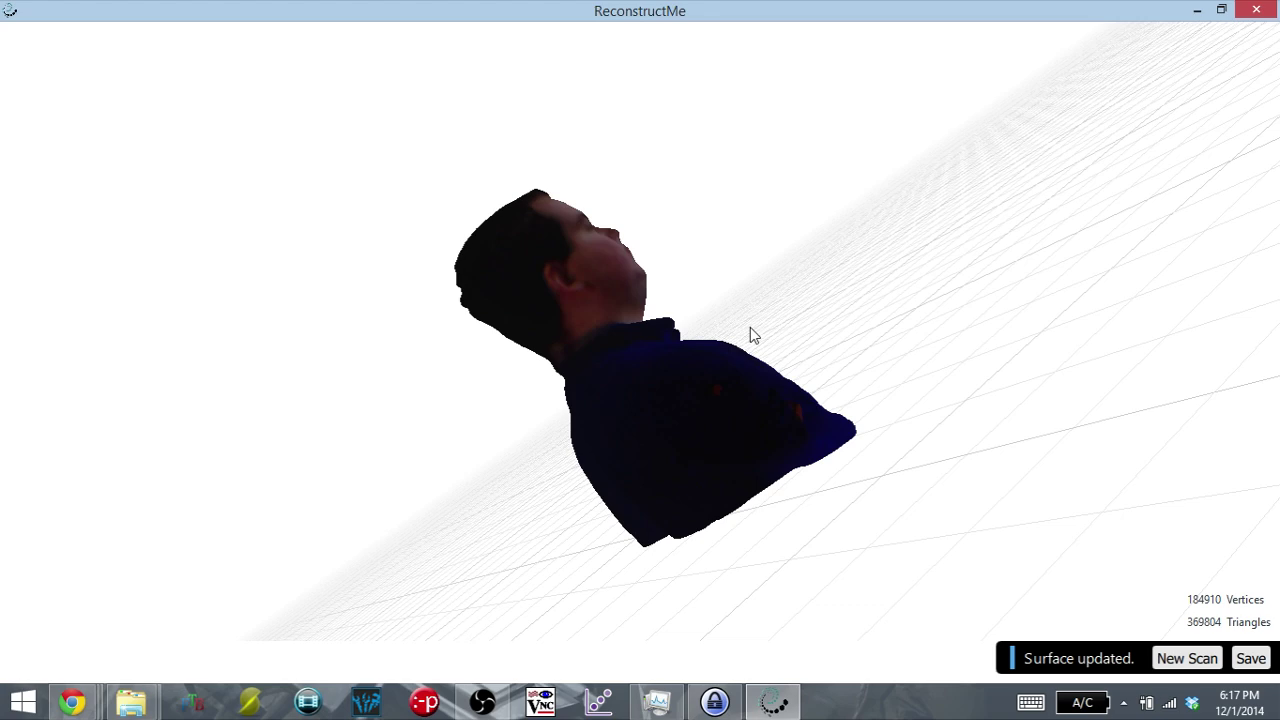
left_click_drag(750, 335, 624, 216)
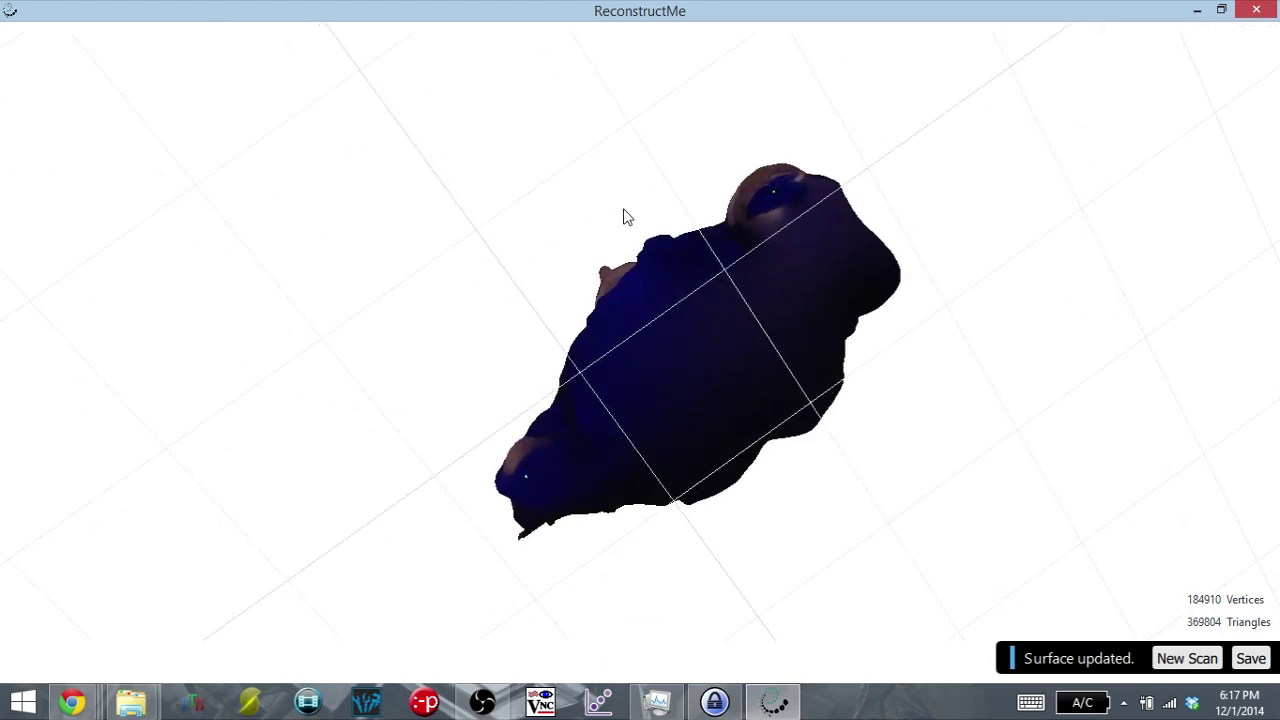
left_click_drag(816, 200, 672, 365)
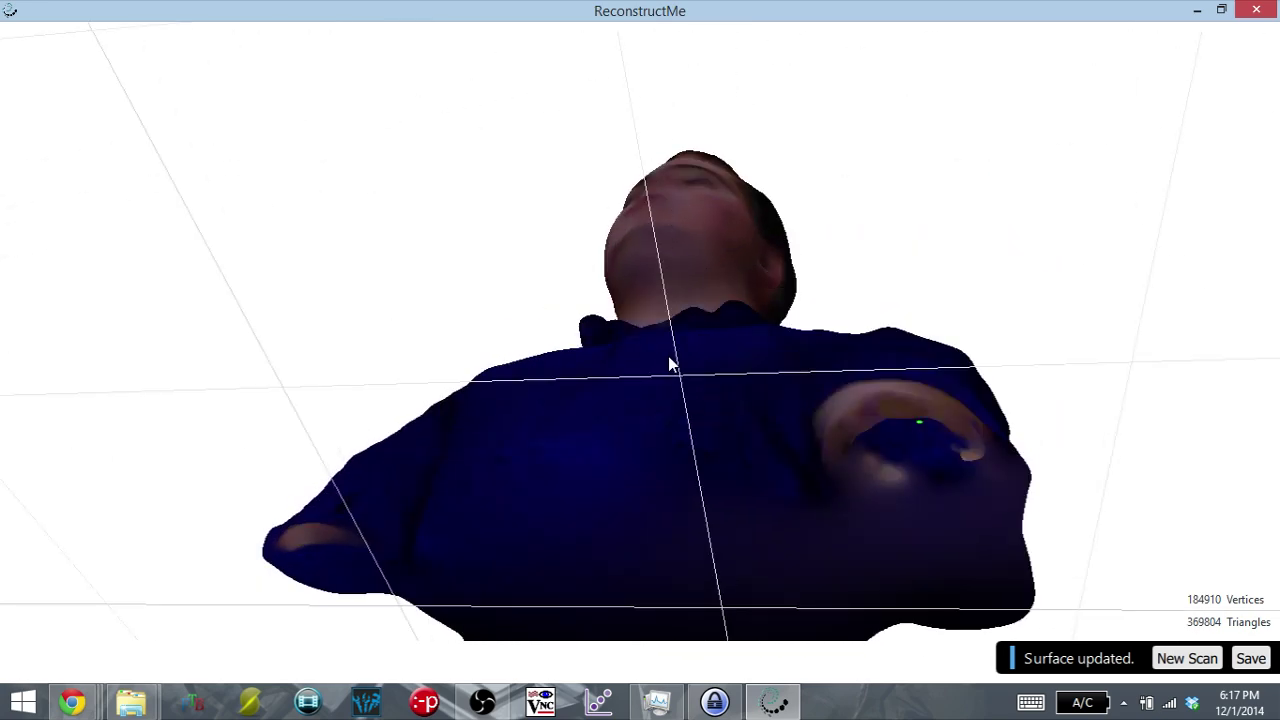
left_click_drag(672, 365, 760, 390)
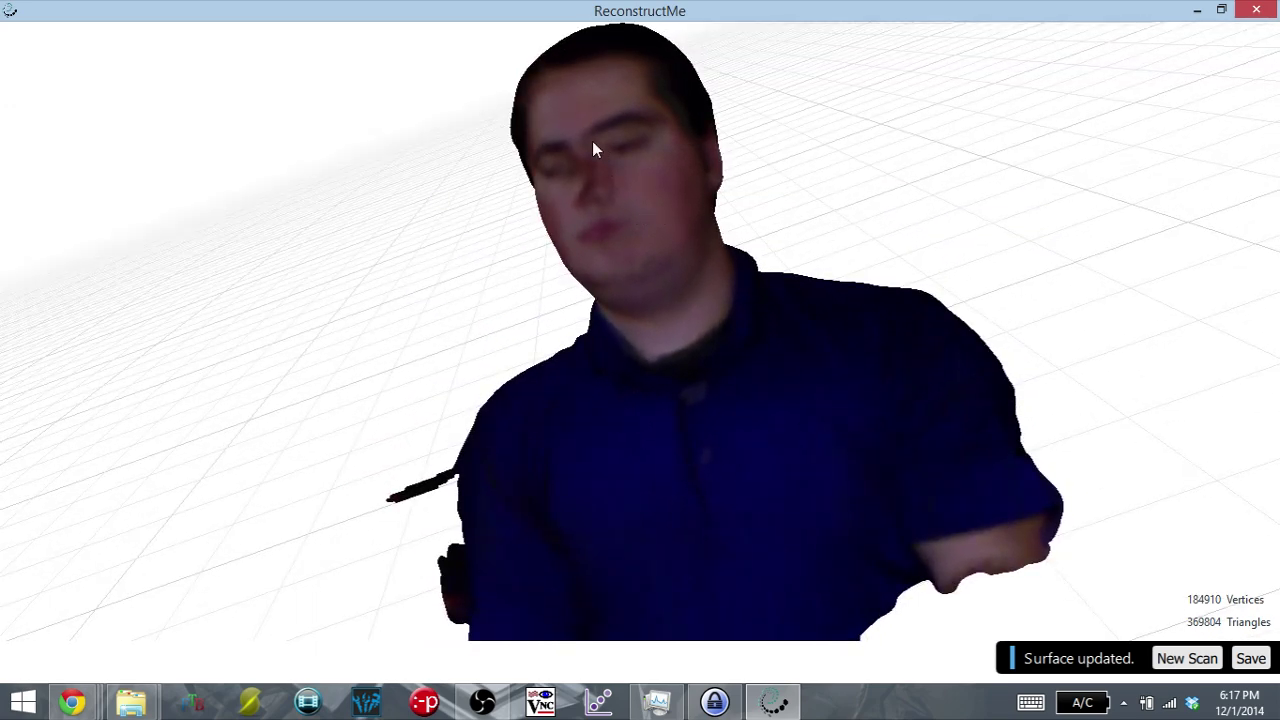
left_click_drag(656, 364, 677, 369)
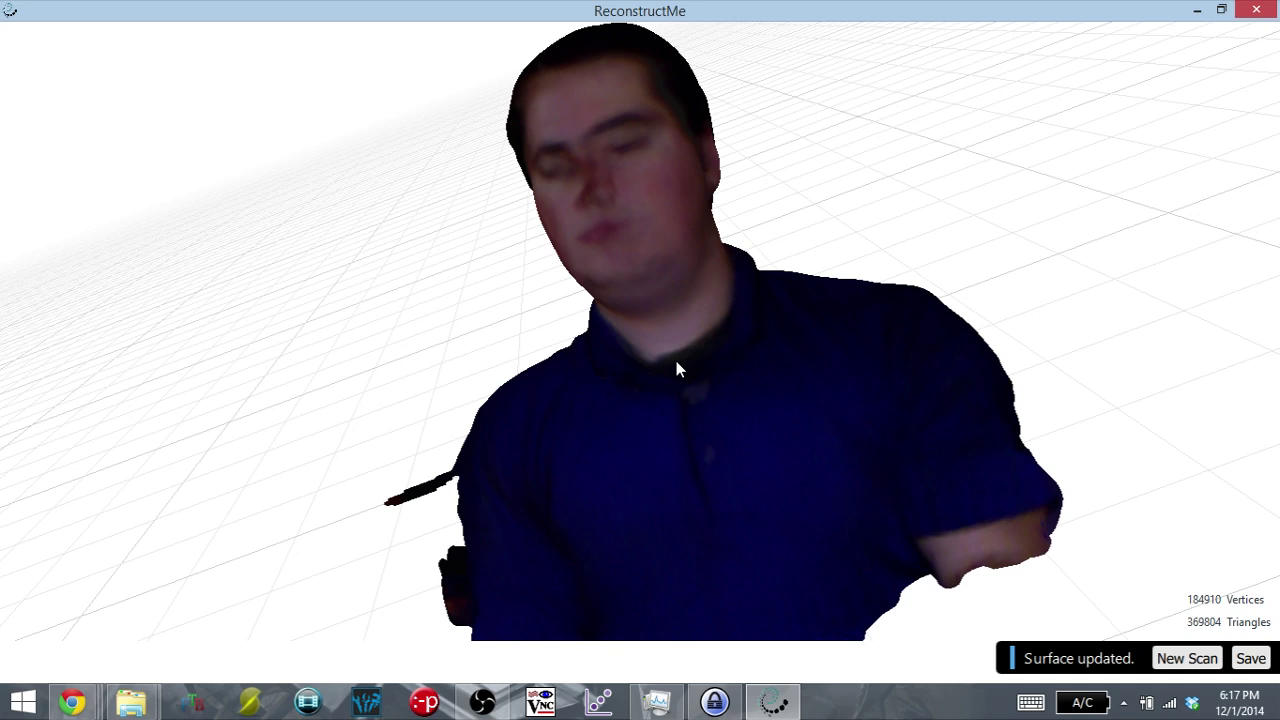
left_click_drag(676, 369, 686, 363)
key("ctrl+s")
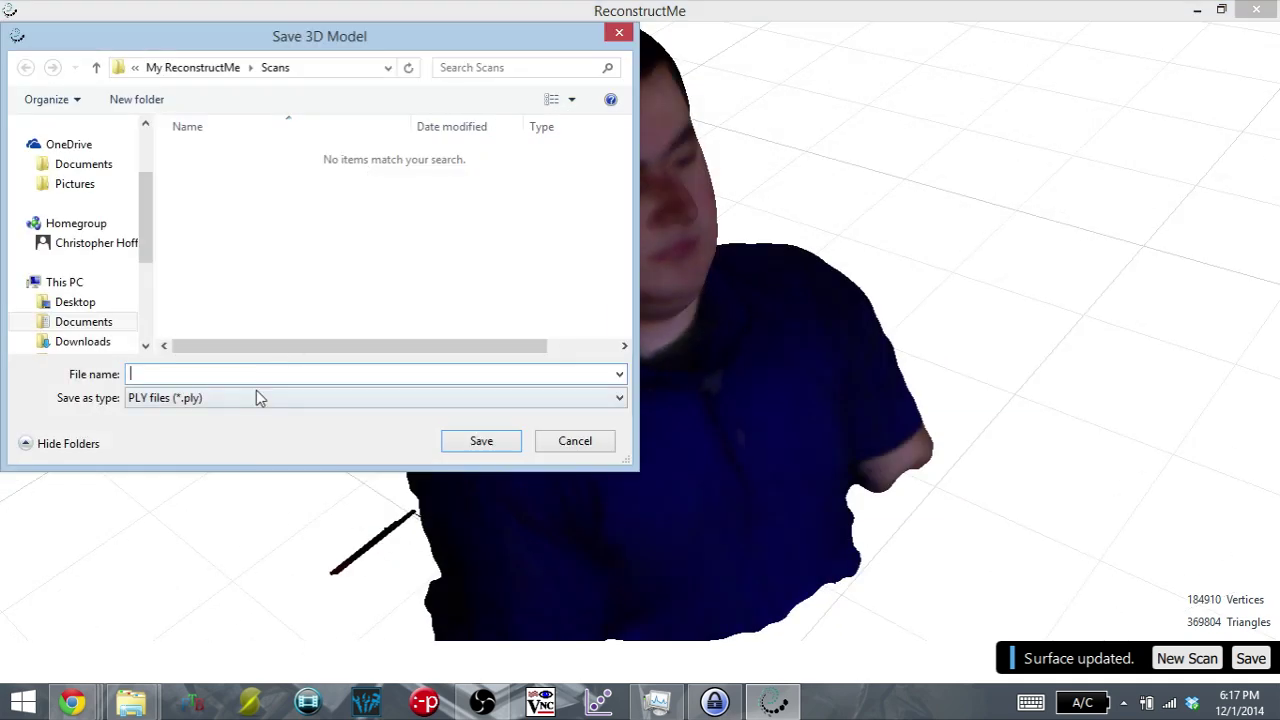
- Save the bust as STL file 'Myself' in Scans, ignoring the colour warning
left_click(256, 398)
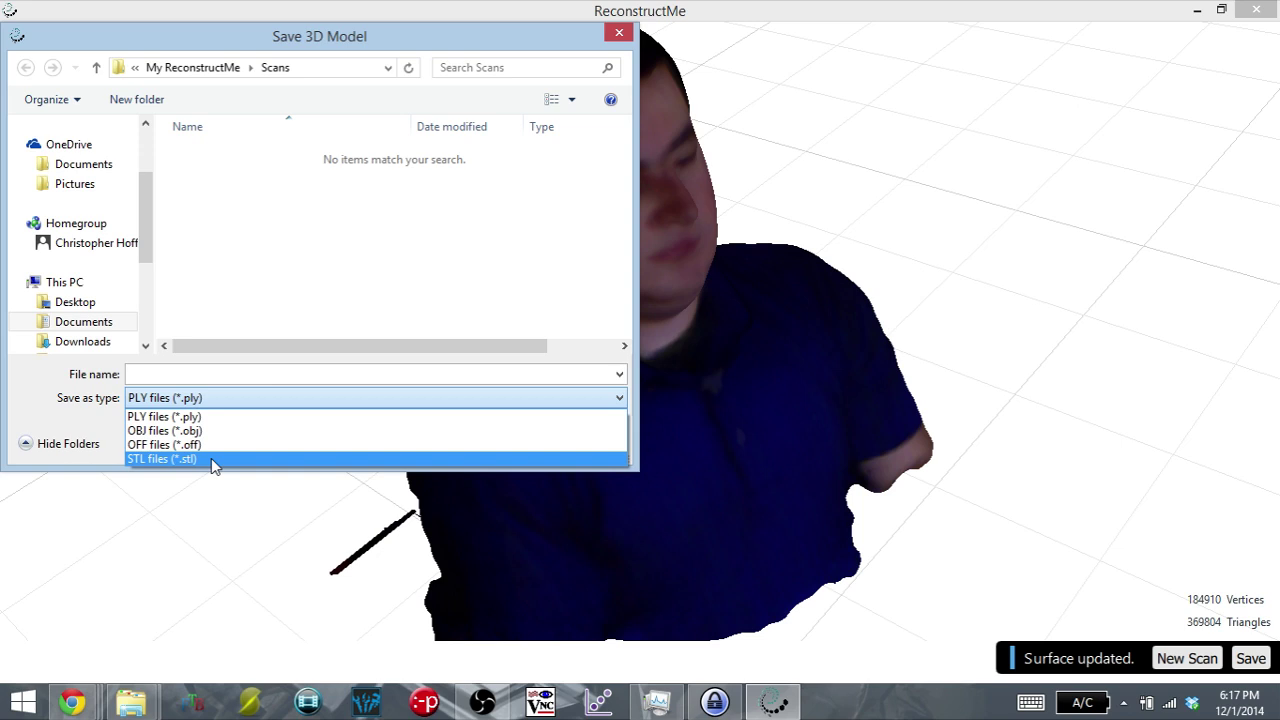
left_click(211, 458)
left_click(223, 374)
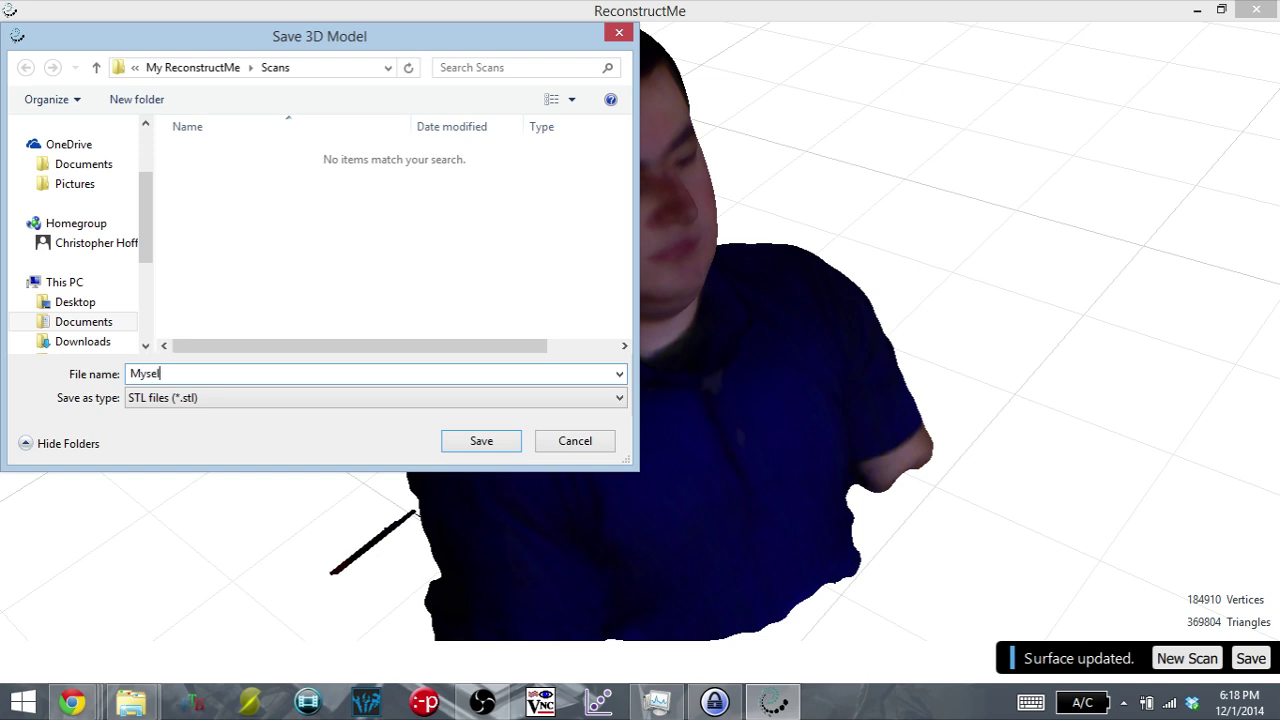
key("Return")
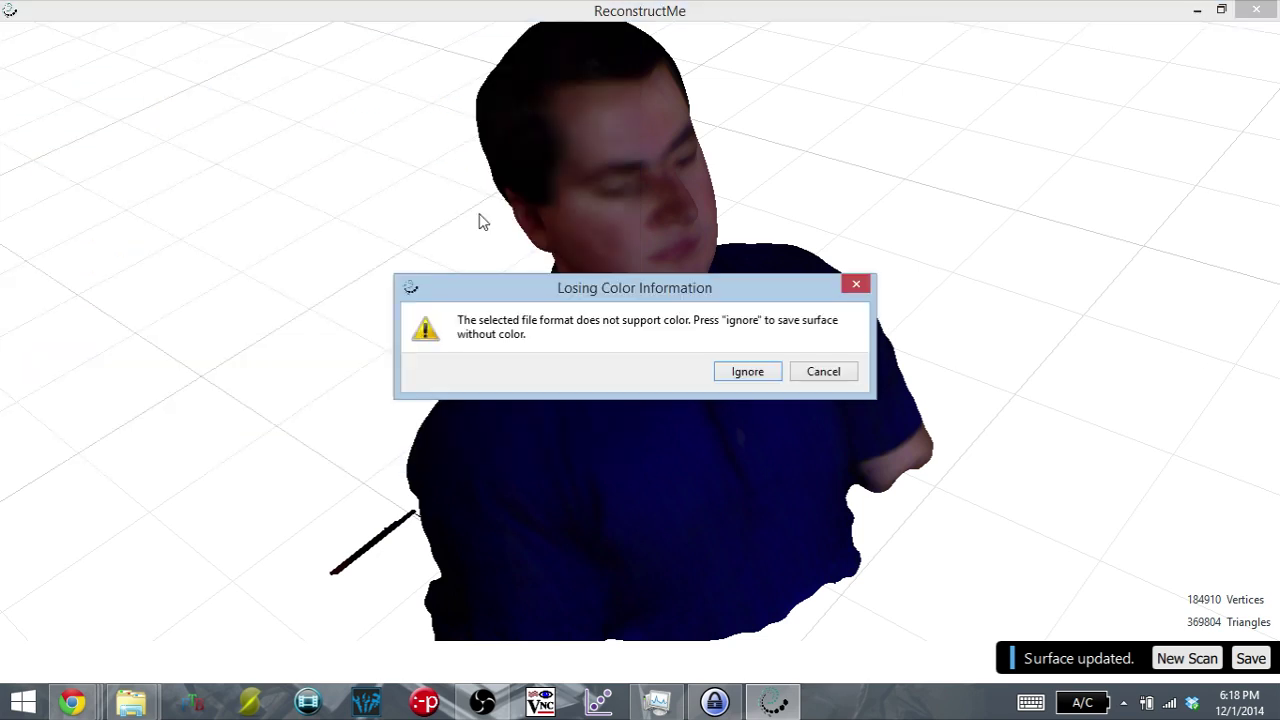
left_click(766, 376)
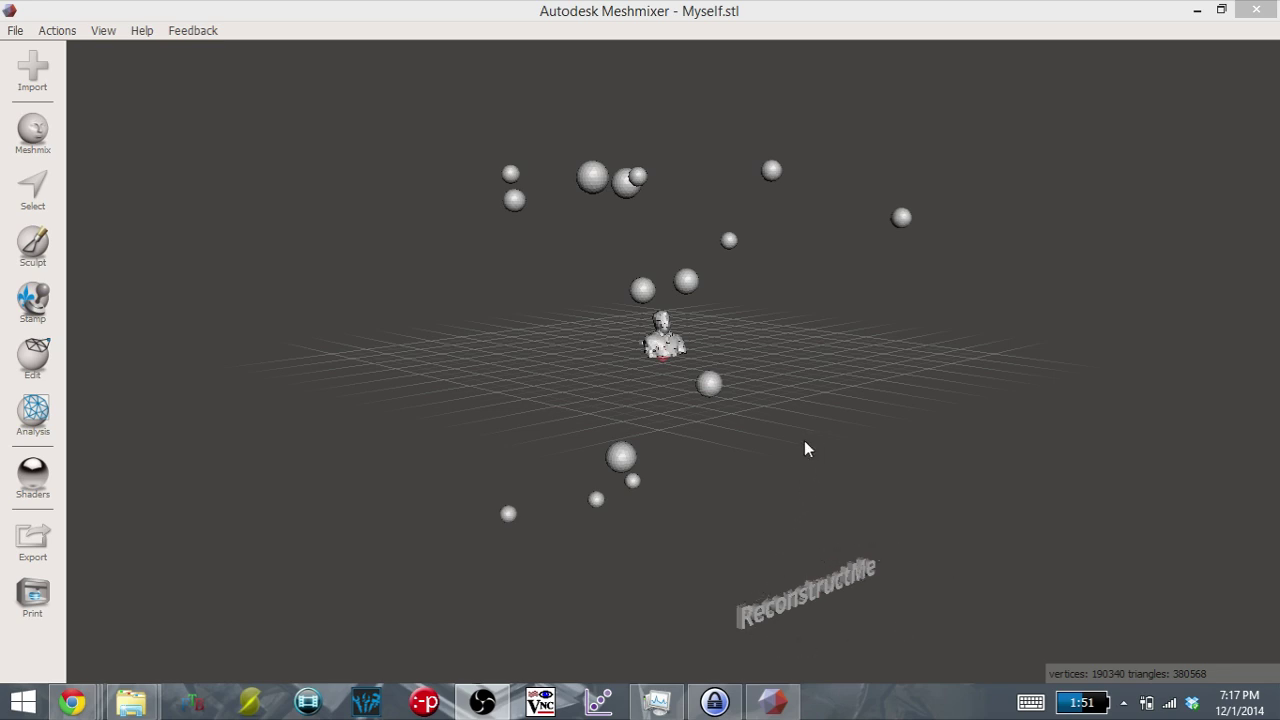
- Orbit the Myself.stl scene until the ReconstructMe text faces forward, then zoom in on the bust
right_click_drag(796, 433, 708, 420)
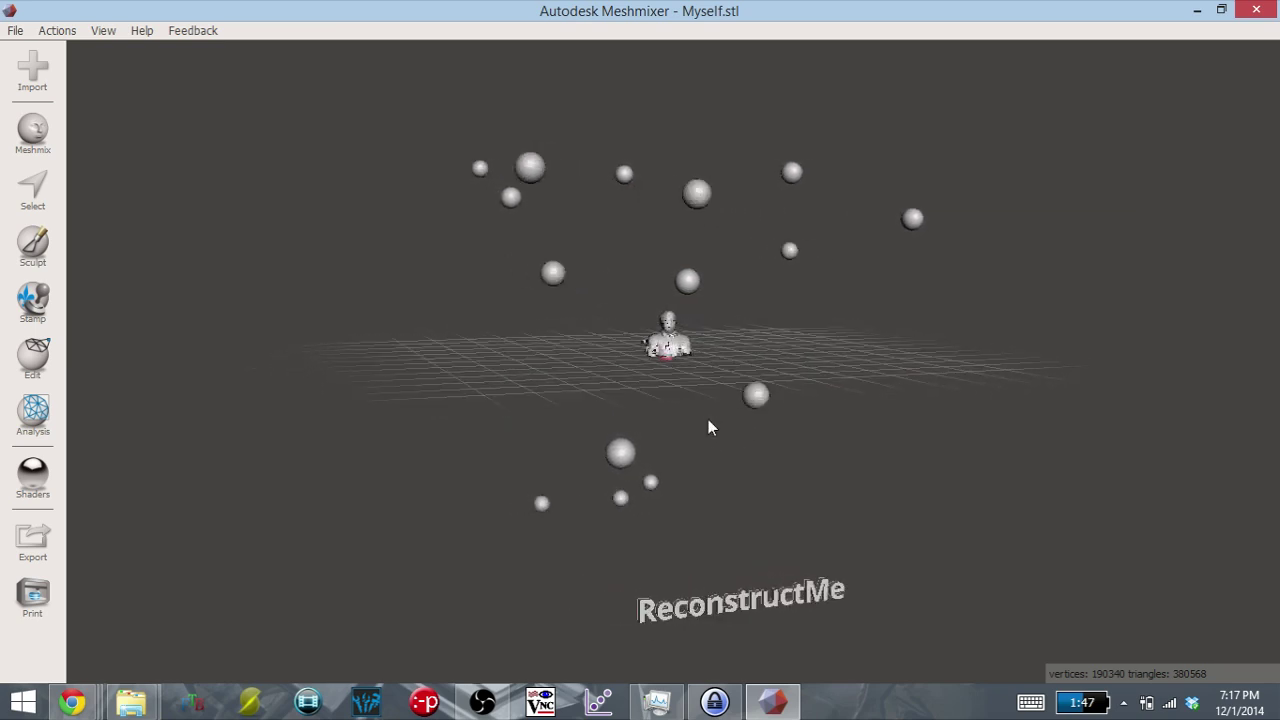
right_click_drag(857, 557, 850, 455)
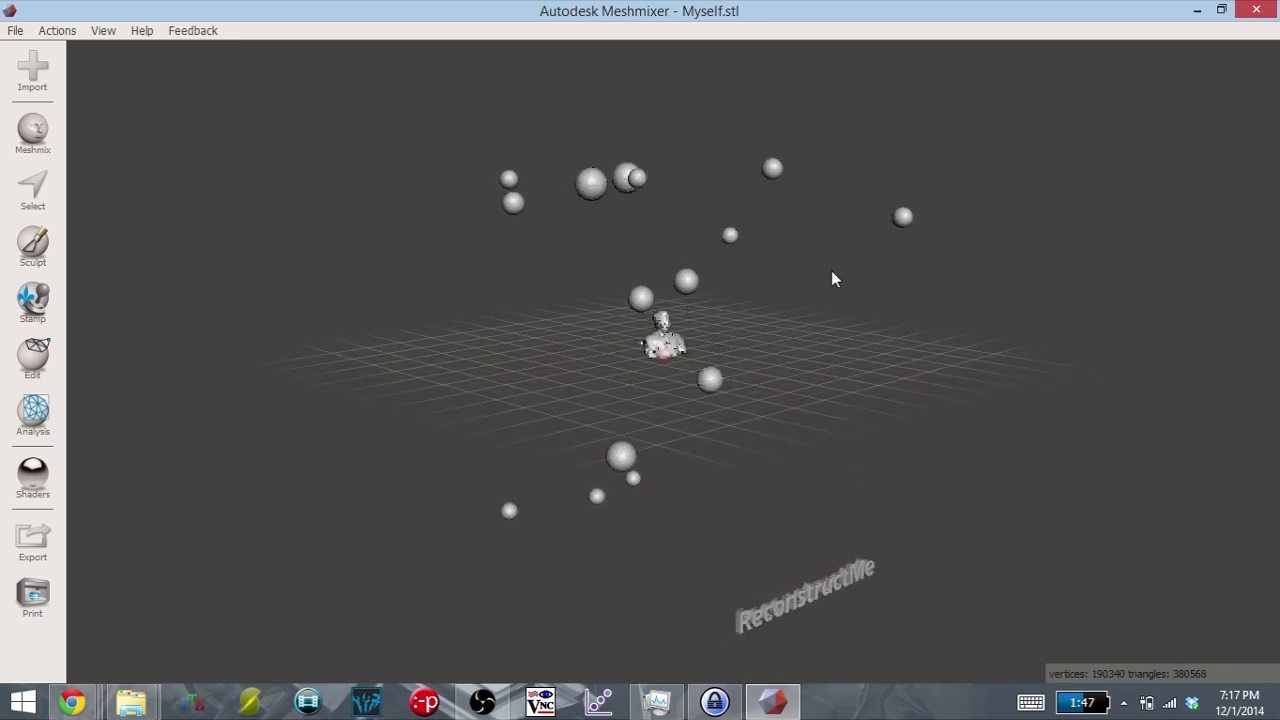
right_click_drag(835, 279, 745, 302)
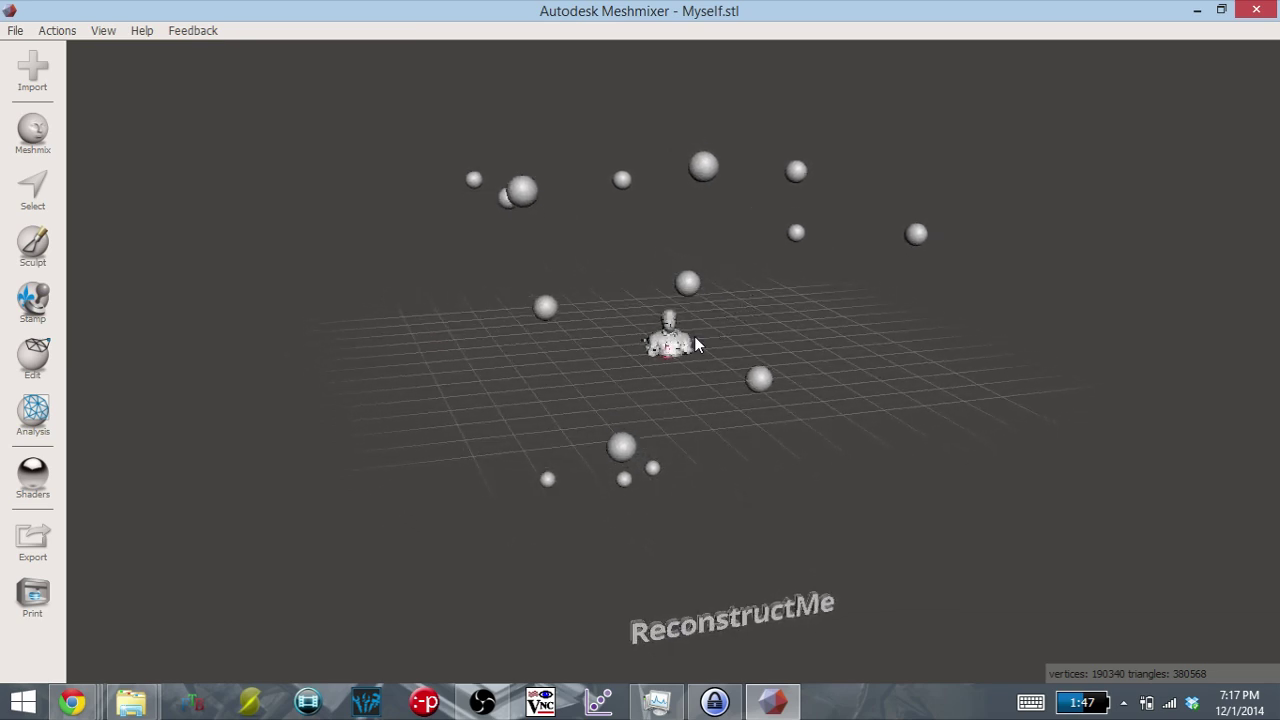
scroll(700, 357, "up", 2)
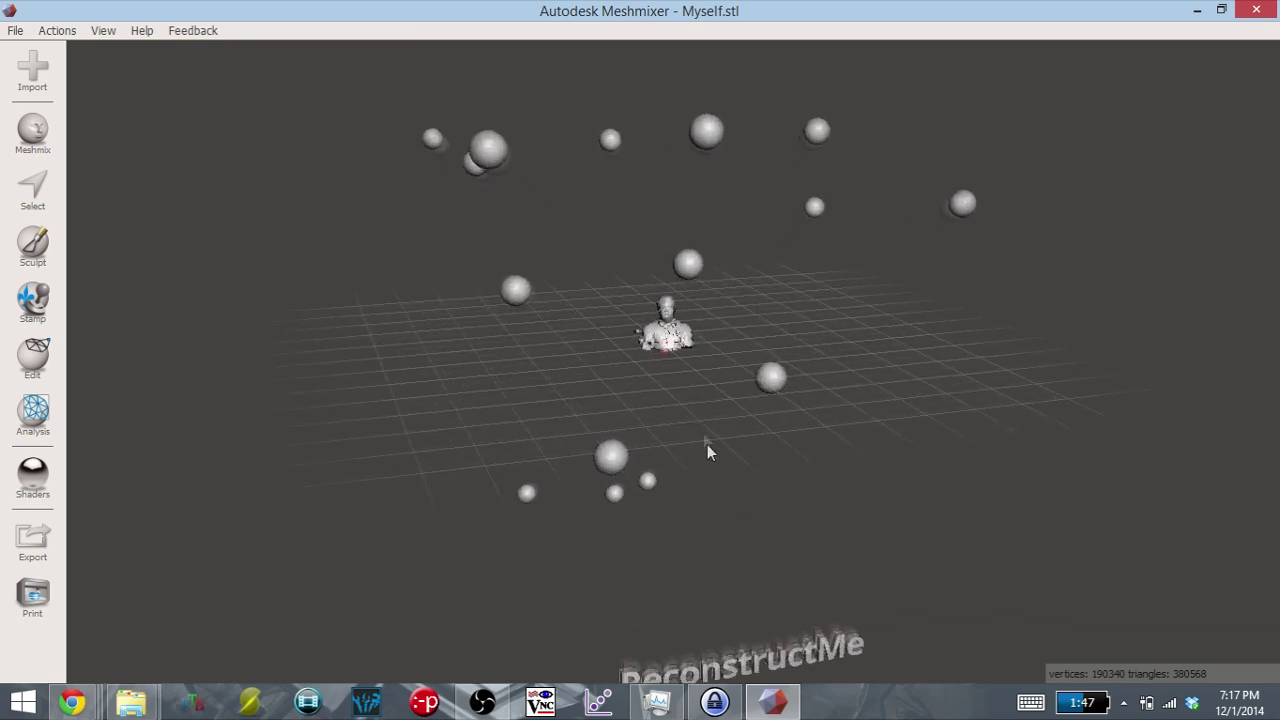
scroll(716, 344, "up", 5)
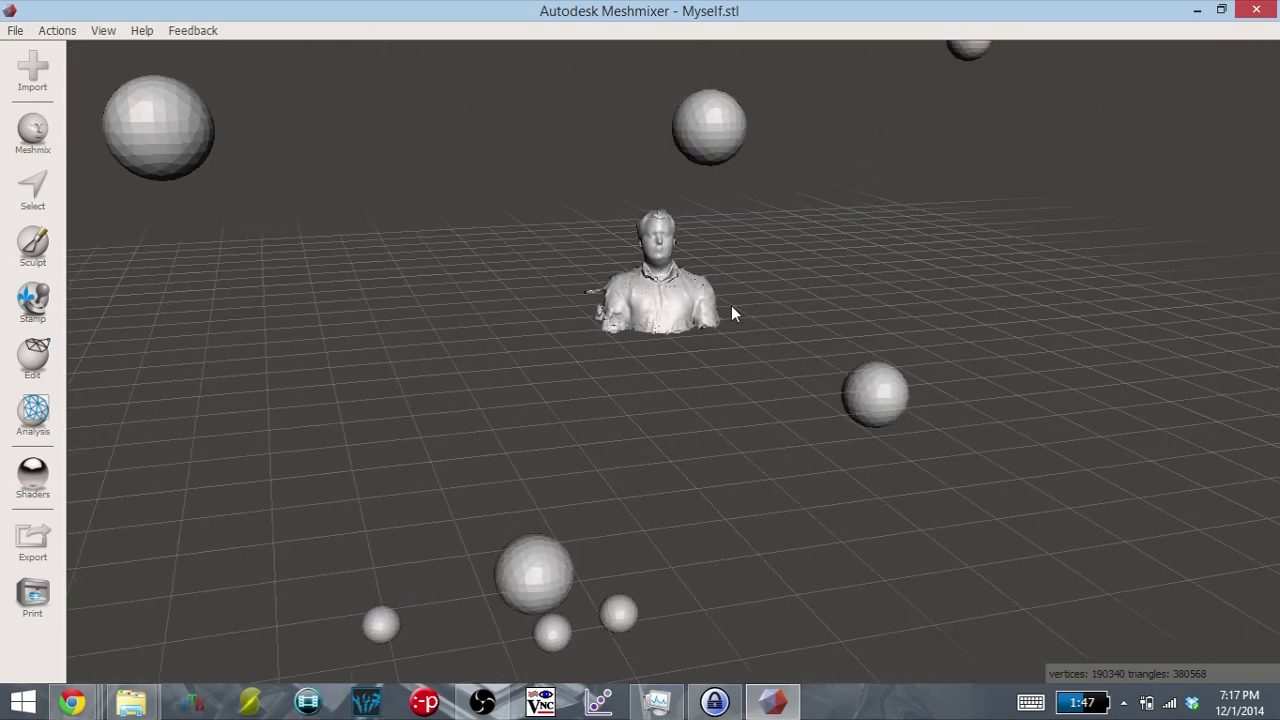
scroll(697, 338, "up", 6)
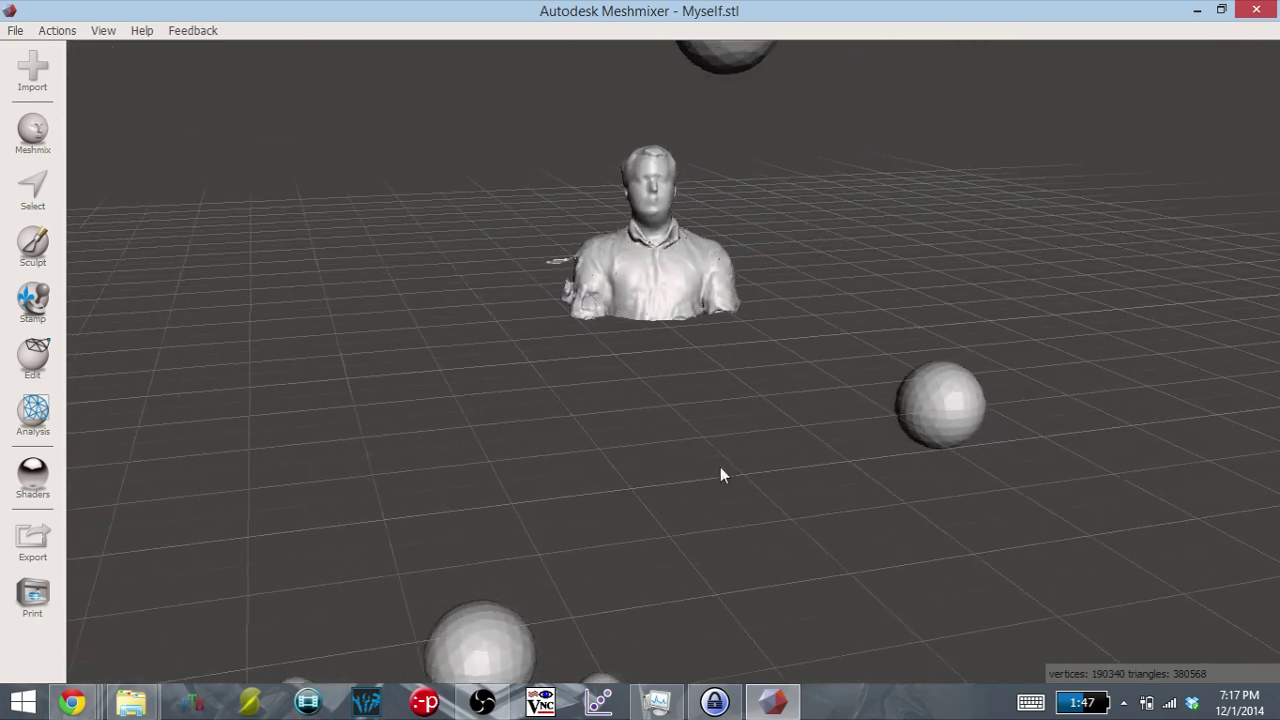
scroll(690, 350, "down", 2)
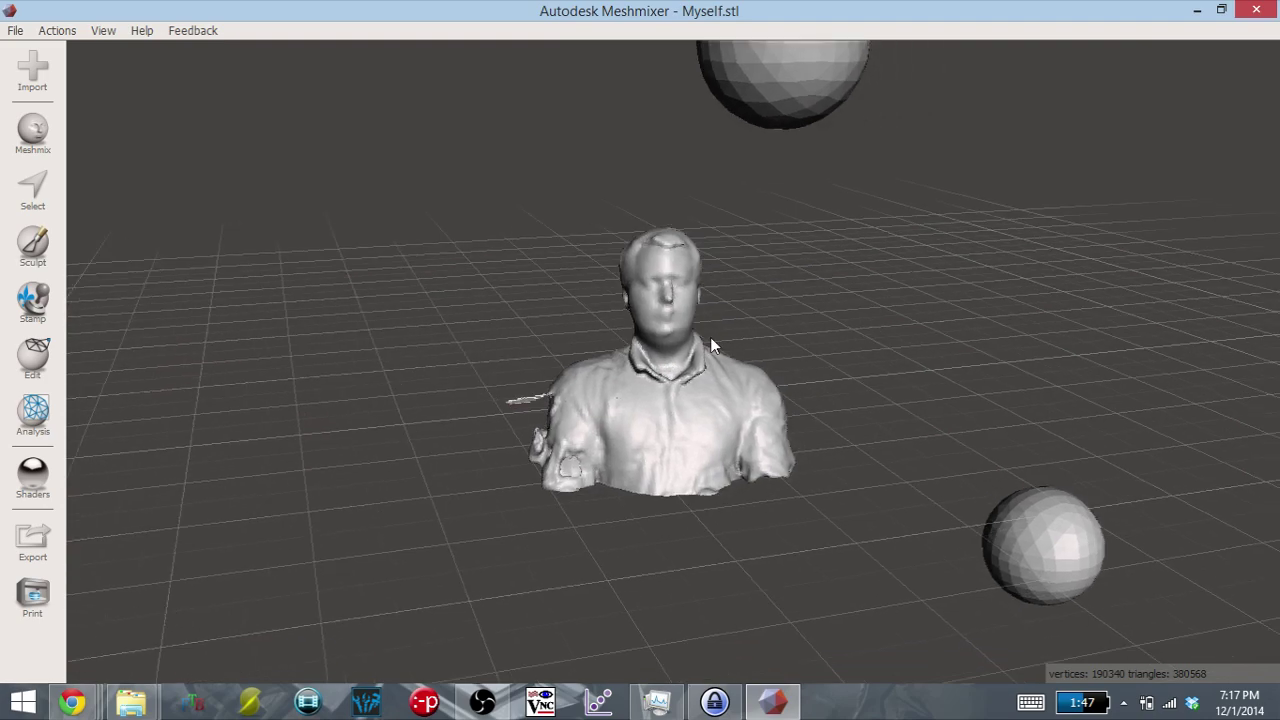
scroll(715, 380, "up", 8)
- Orbit the bust through profile and back views to a close three-quarter front view
scroll(717, 402, "down", 5)
right_click_drag(722, 373, 729, 330)
right_click_drag(897, 337, 695, 298)
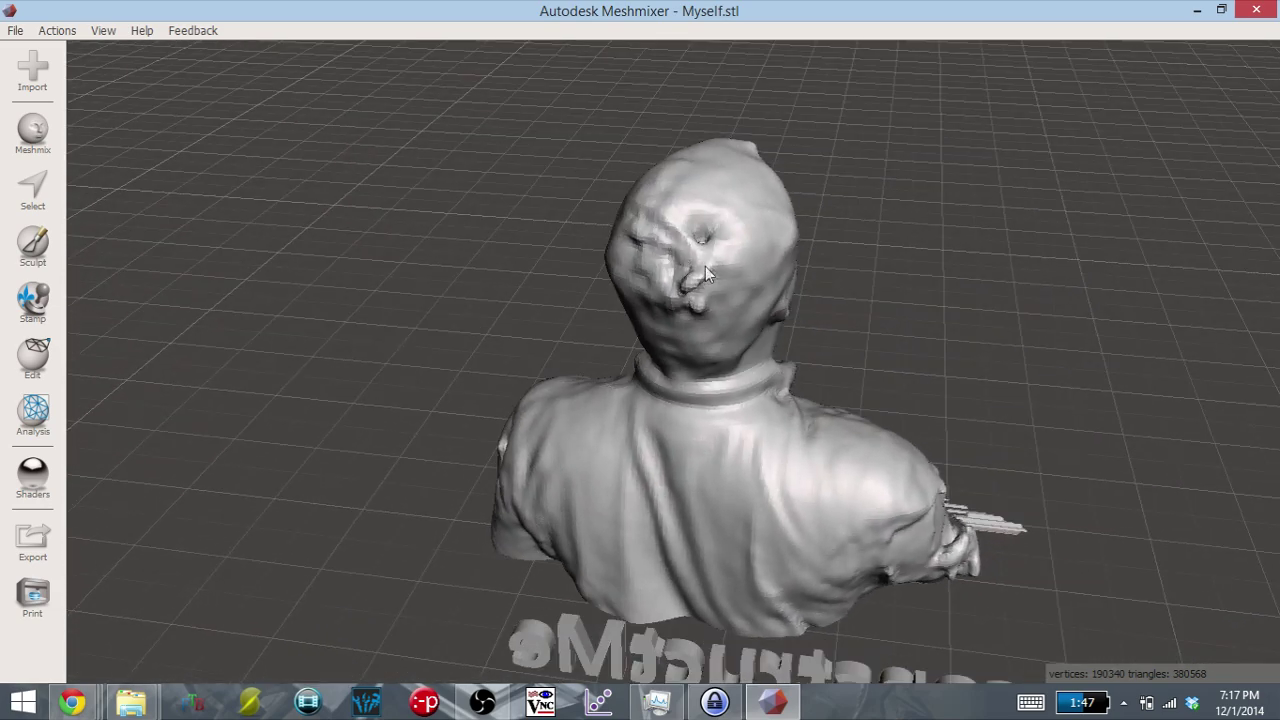
right_click_drag(729, 316, 780, 415)
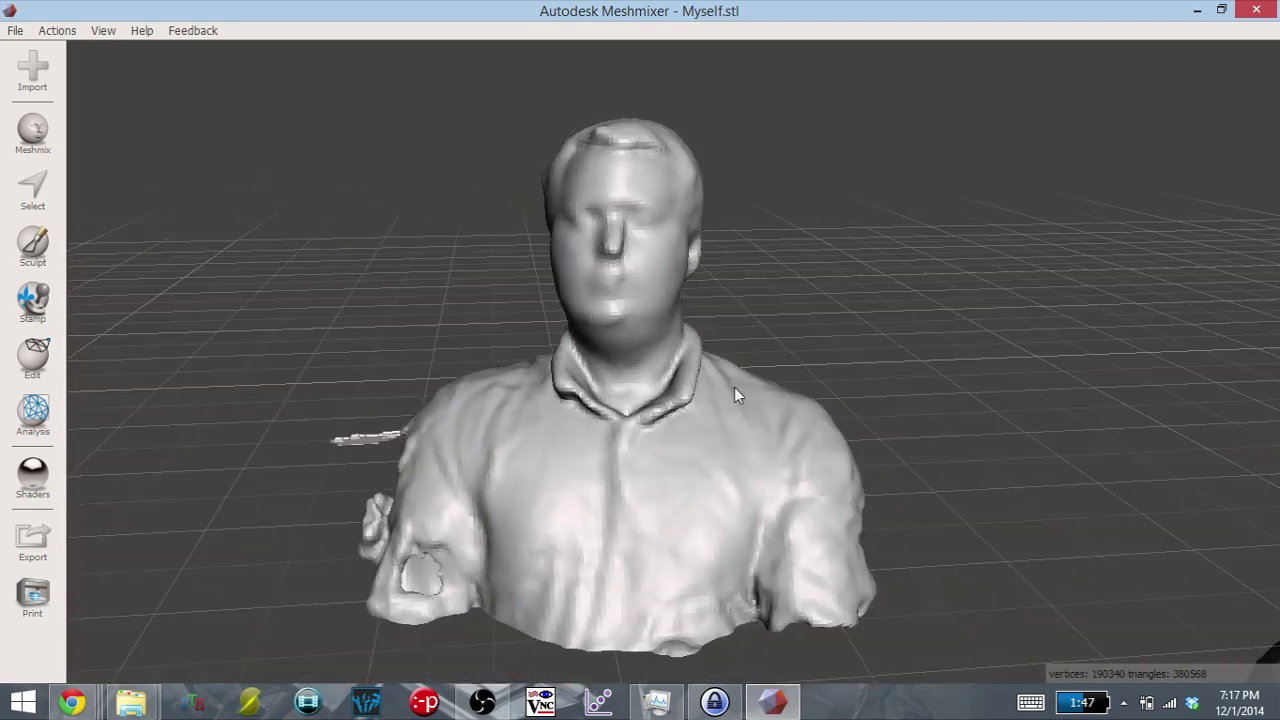
right_click_drag(712, 472, 787, 385)
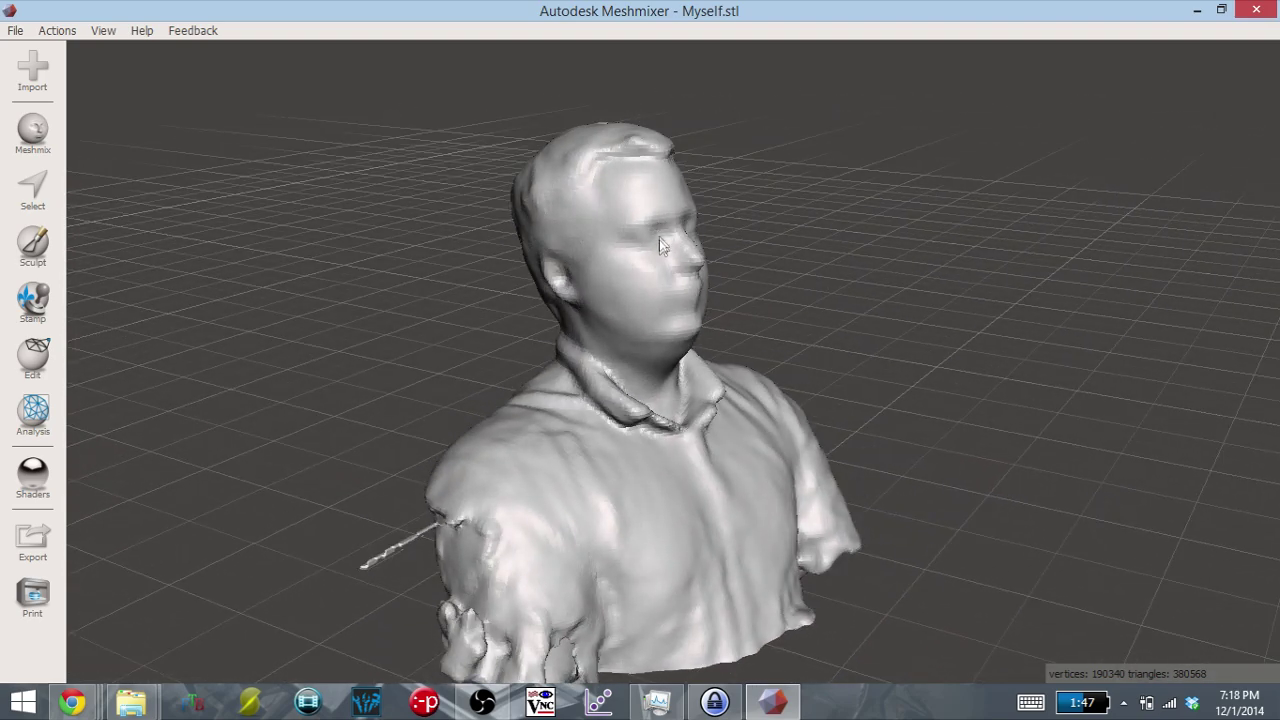
scroll(615, 240, "up", 5)
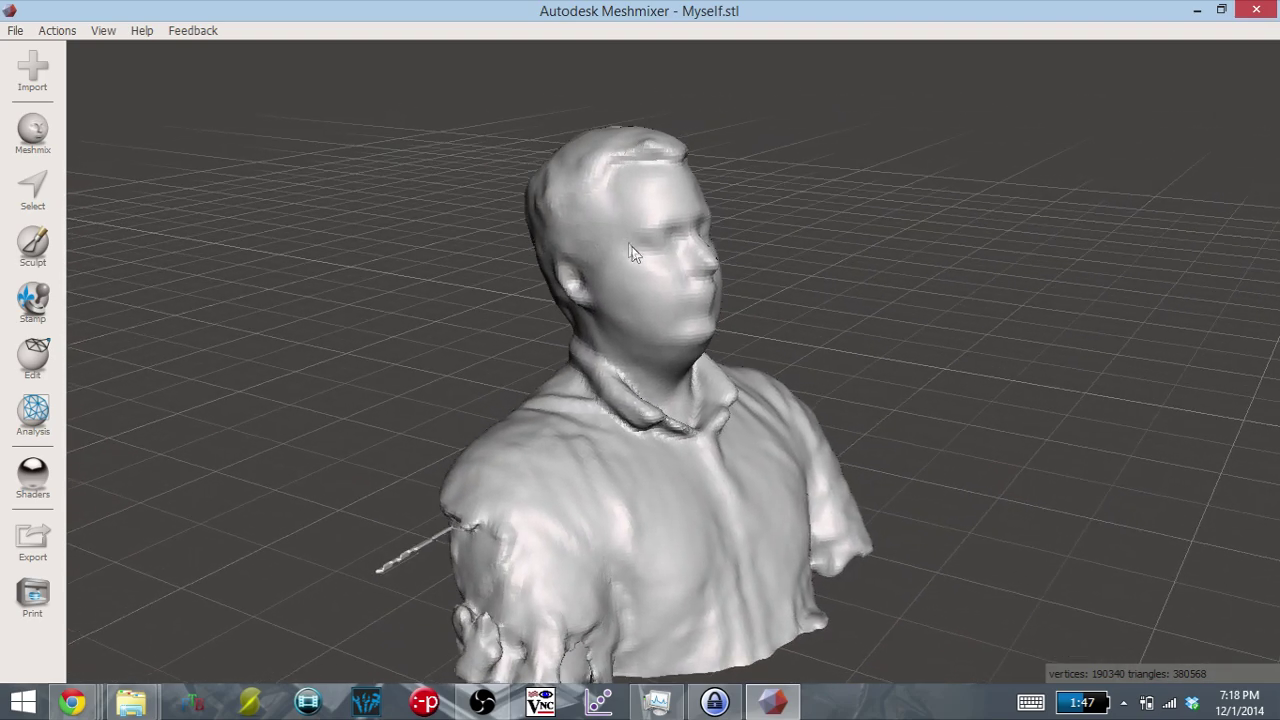
right_click_drag(652, 472, 673, 331)
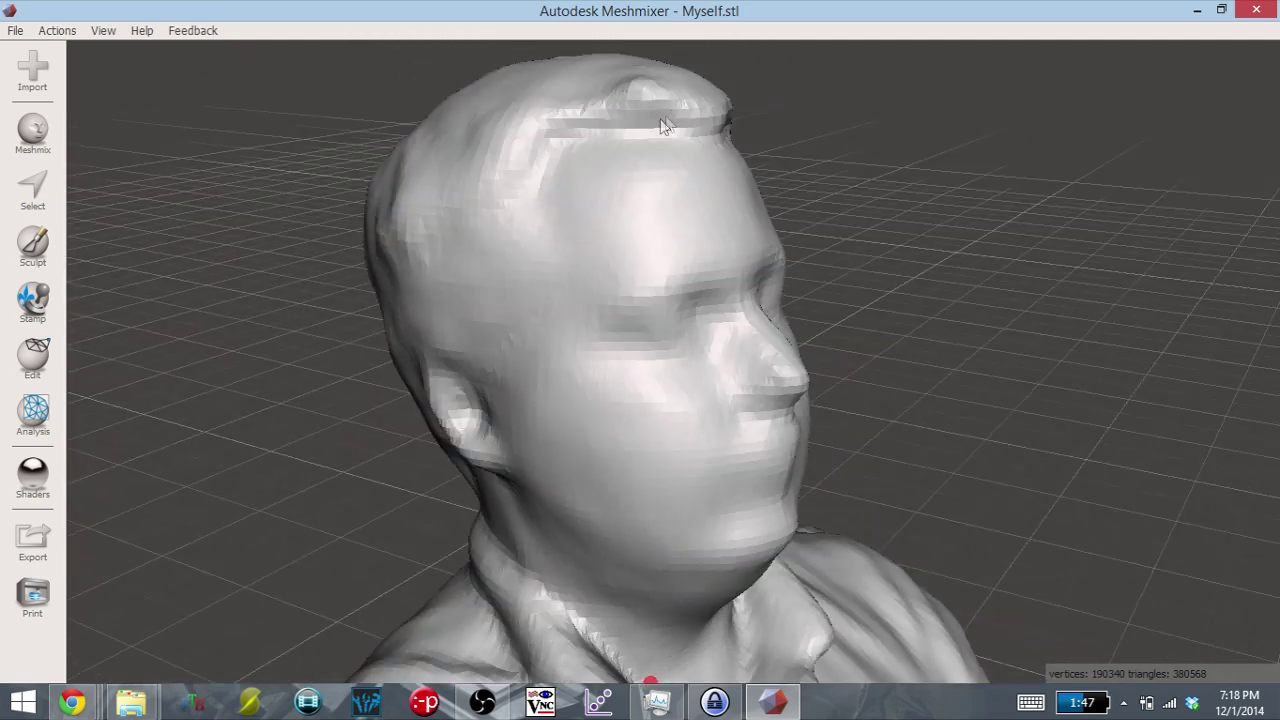
- Orbit around the head and ear, then settle on a high front view of the face
right_click_drag(624, 130, 651, 140)
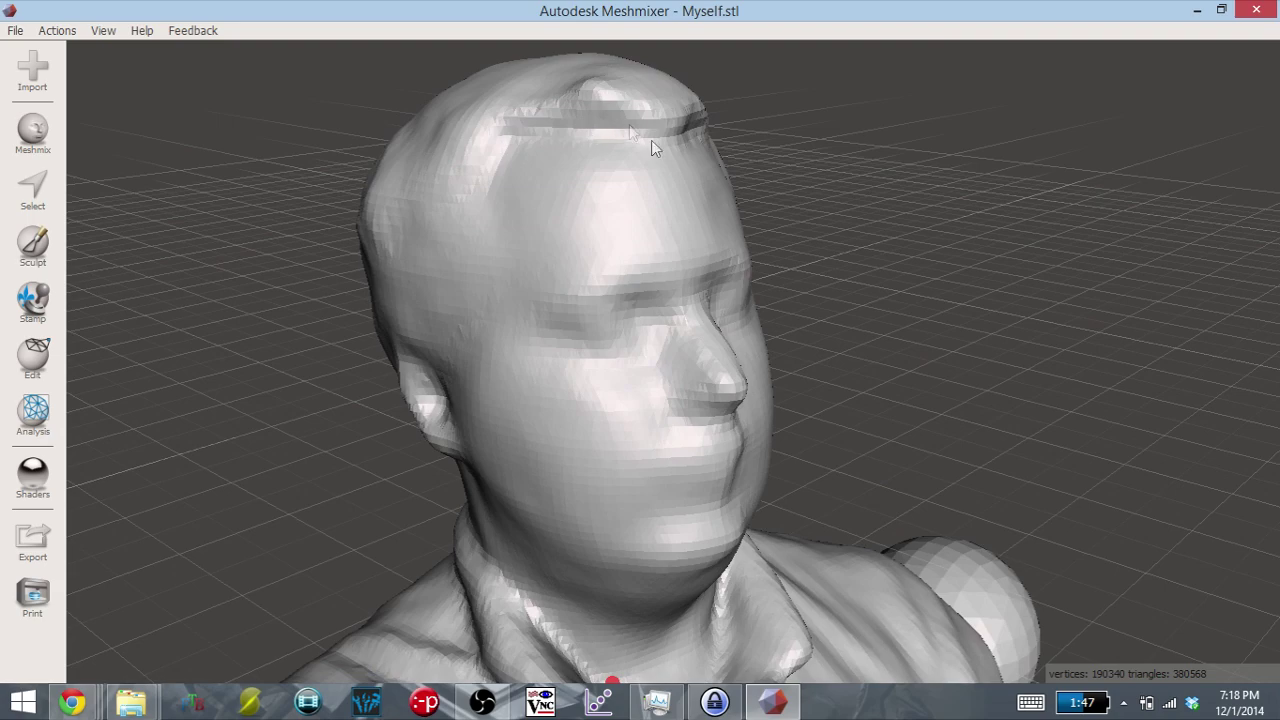
right_click_drag(697, 360, 630, 365)
right_click_drag(553, 267, 677, 250)
right_click_drag(586, 264, 687, 405)
scroll(677, 228, "down", 3)
scroll(703, 271, "down", 3)
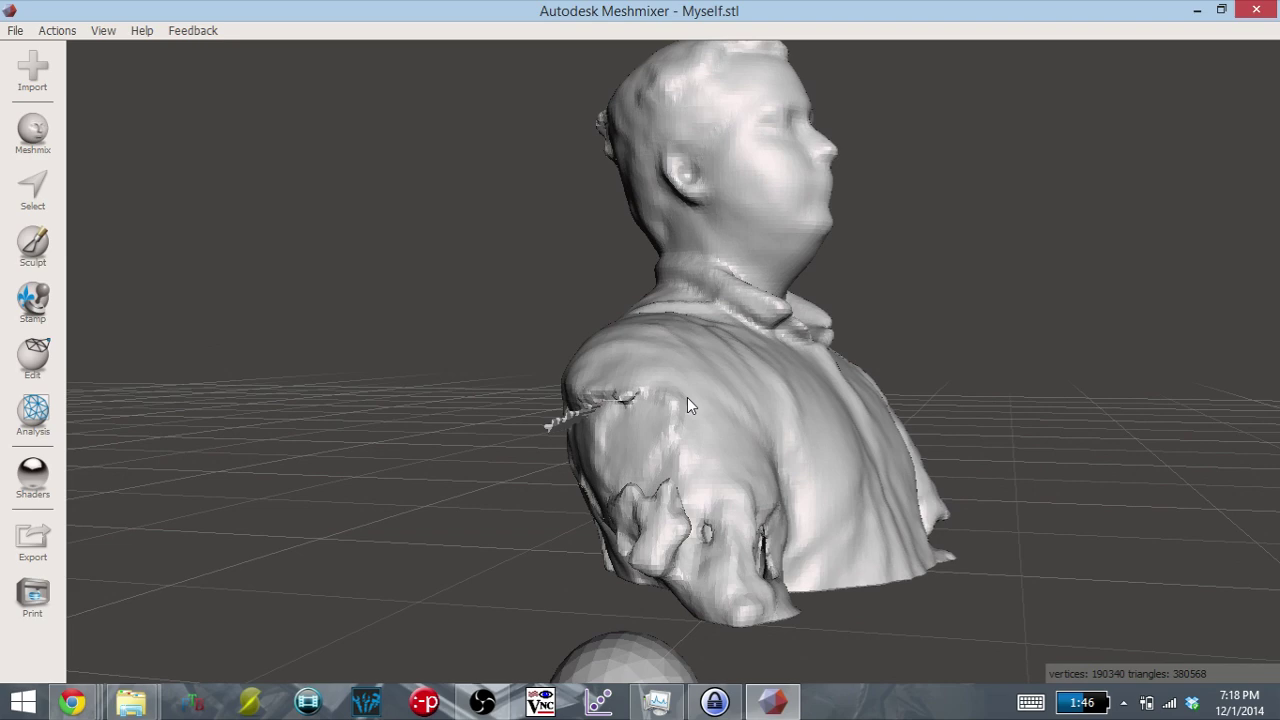
right_click_drag(688, 398, 756, 432)
right_click_drag(640, 416, 752, 421)
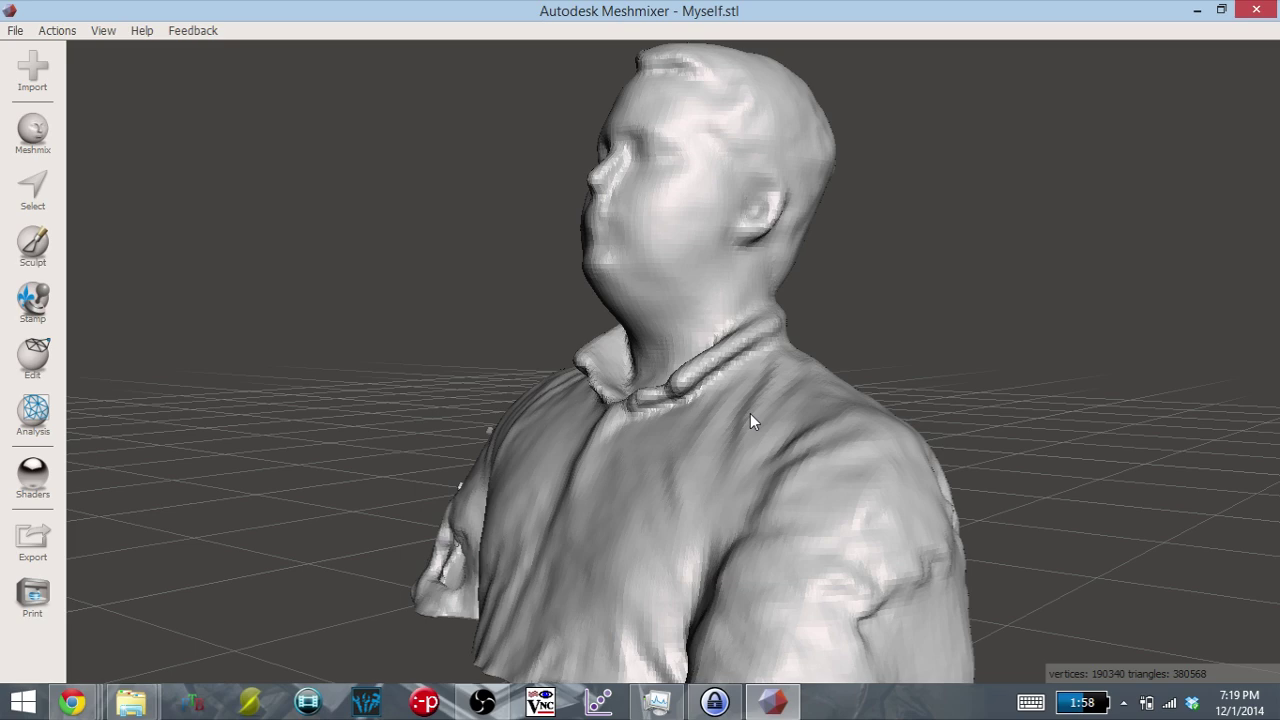
right_click_drag(750, 414, 726, 366)
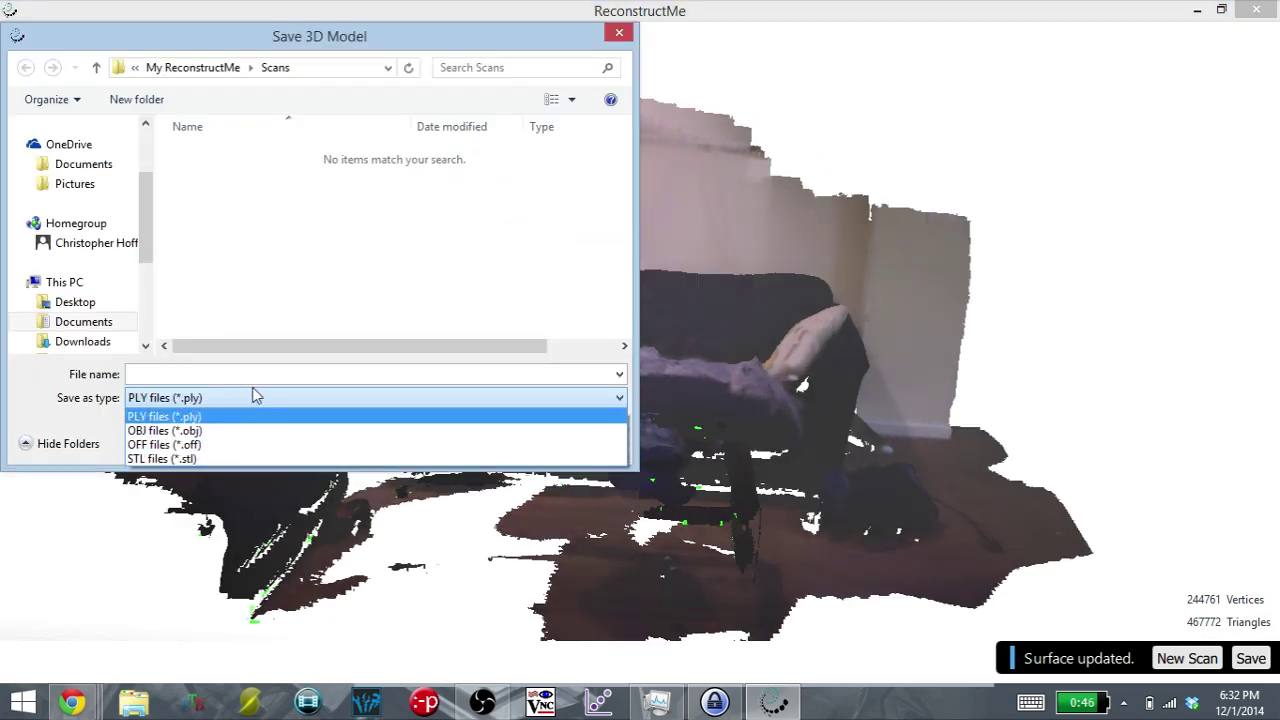
- Set the living-room scan's save type to STL files (*.stl)
left_click(228, 462)
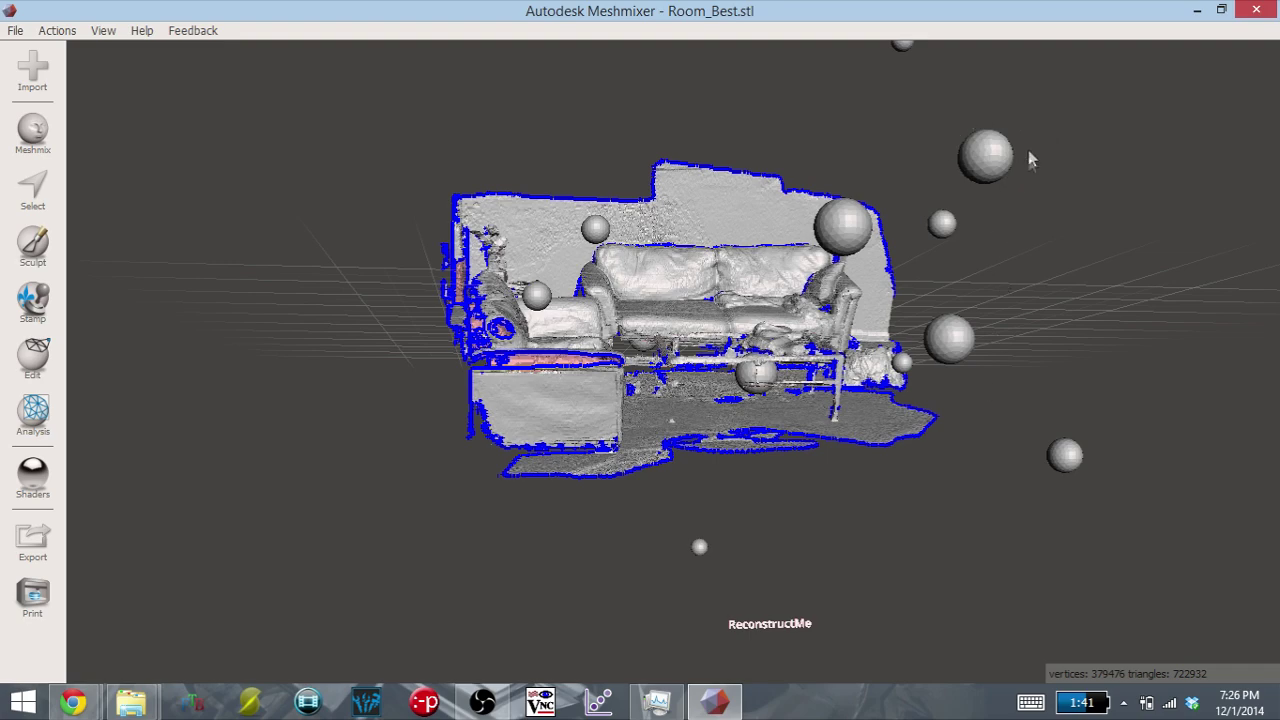
- Orbit and zoom around Room_Best.stl, viewing the sofa backs, then return to a front-on view
right_click_drag(895, 230, 763, 378)
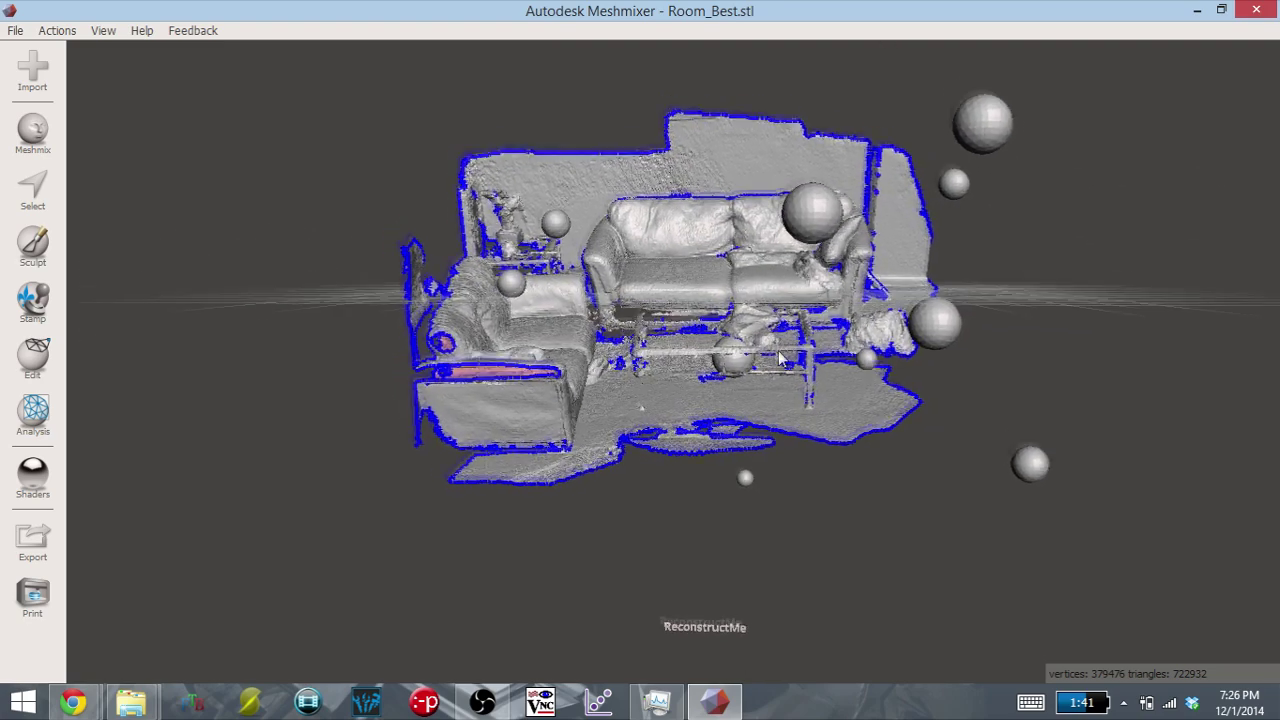
scroll(762, 390, "up", 6)
scroll(760, 408, "up", 2)
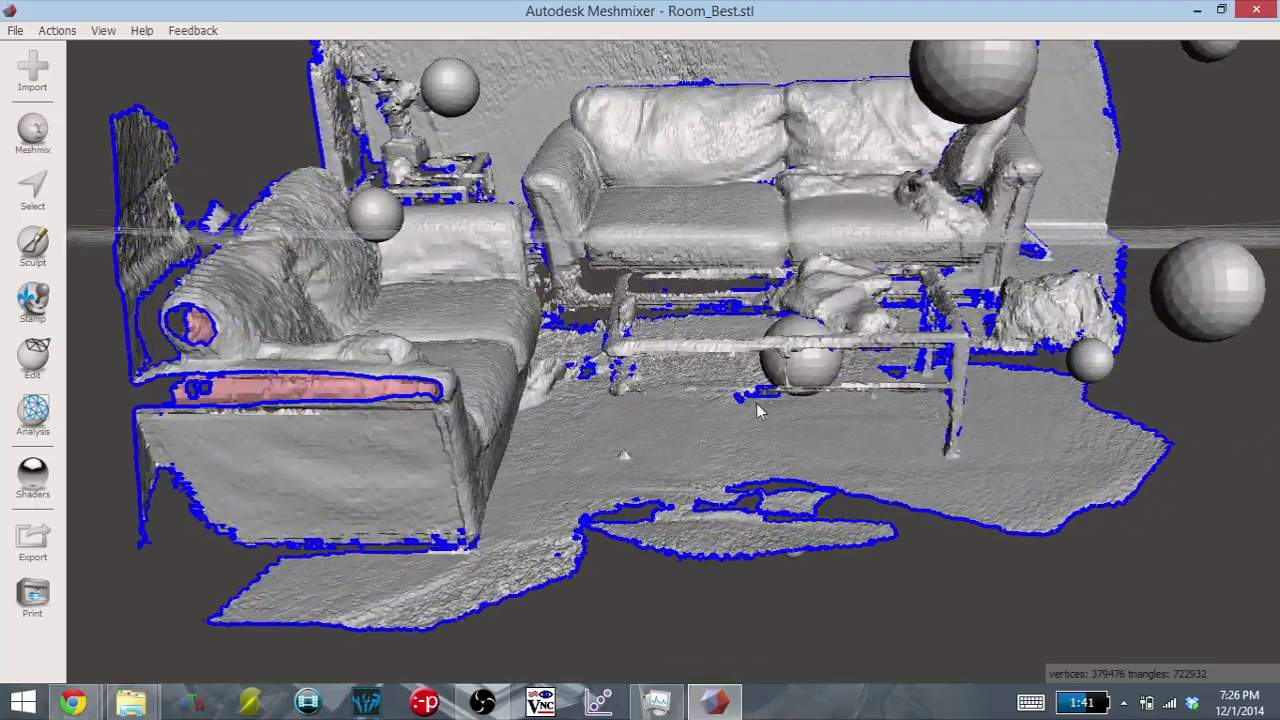
right_click_drag(760, 410, 255, 380)
scroll(740, 450, "up", 3)
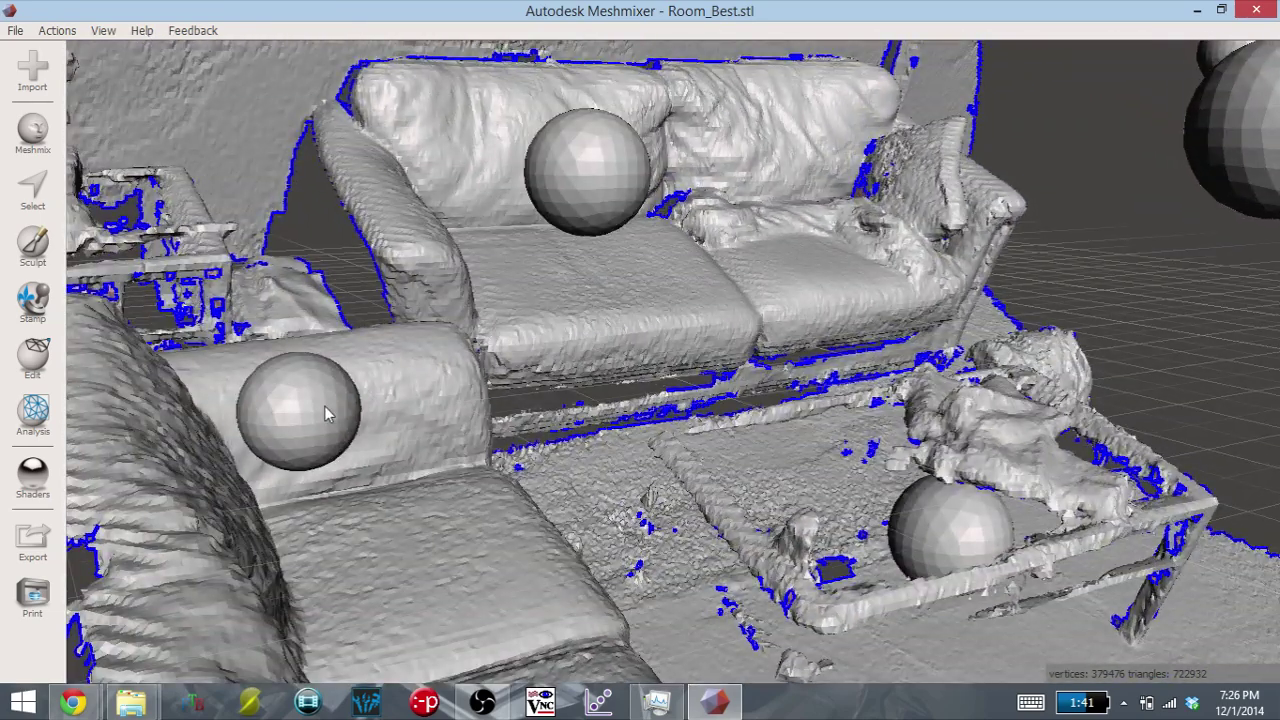
scroll(475, 403, "down", 10)
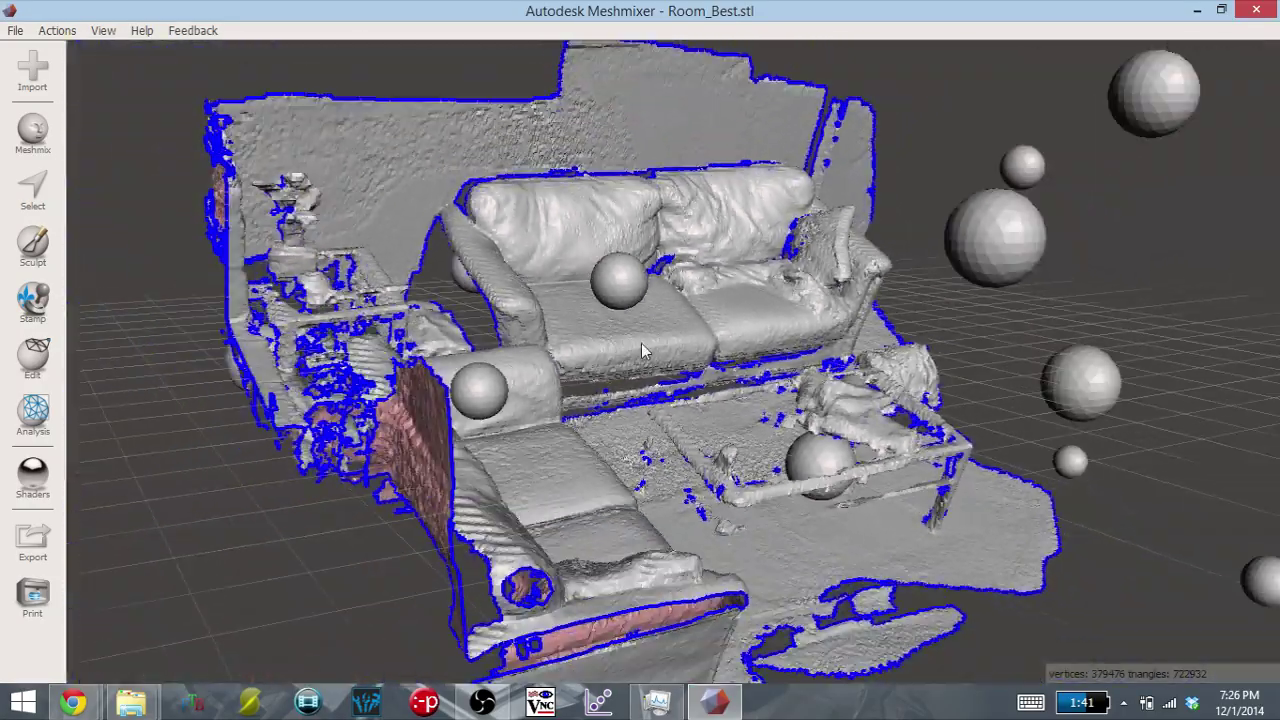
right_click_drag(641, 343, 795, 293)
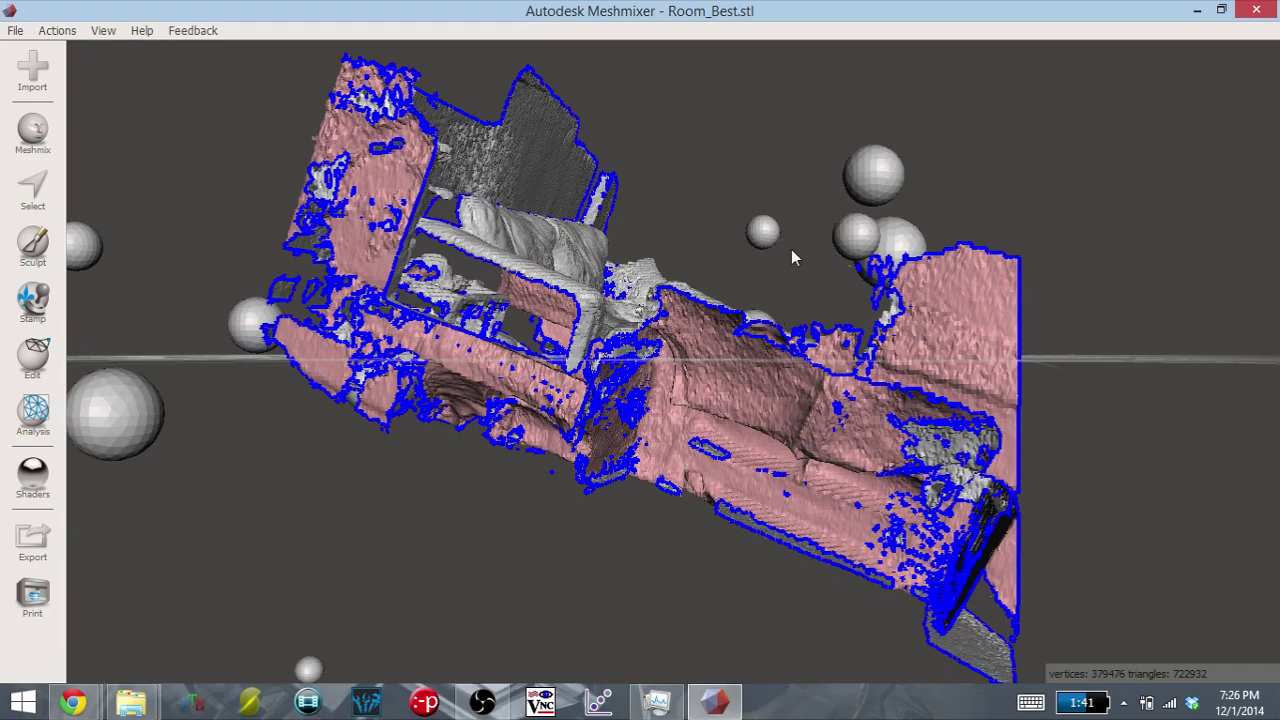
right_click_drag(792, 254, 780, 206)
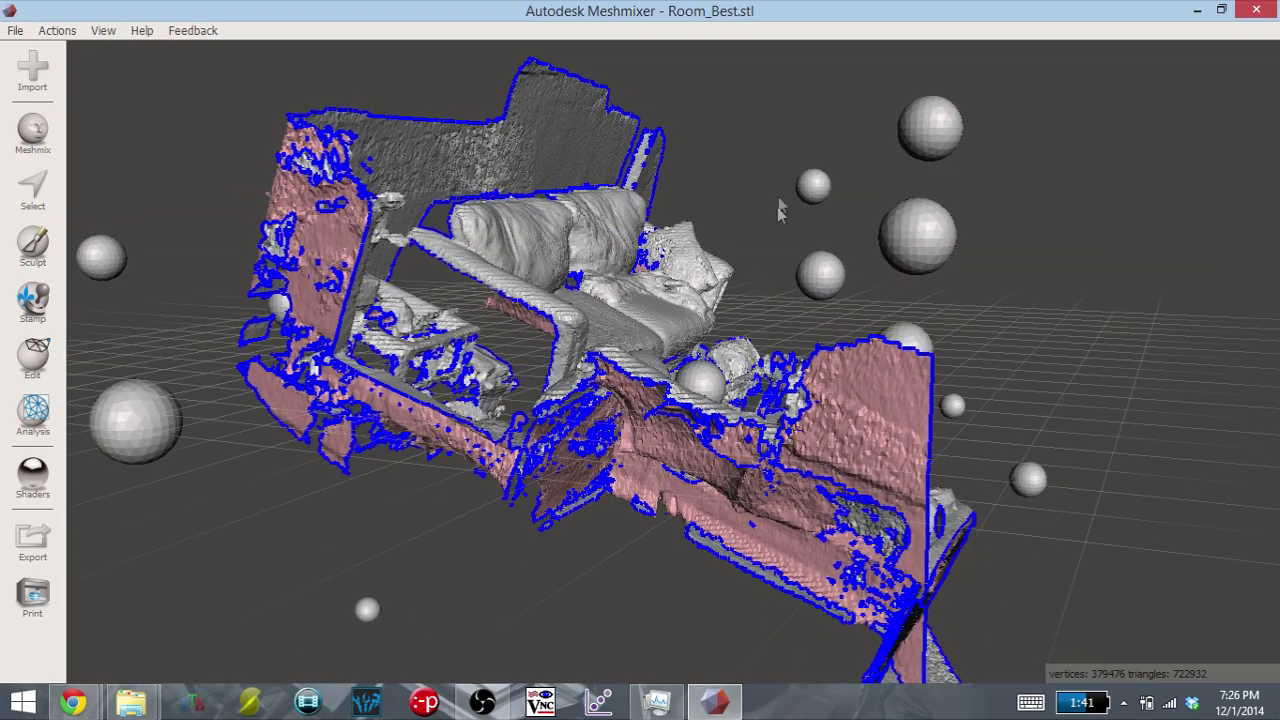
right_click_drag(891, 218, 571, 200)
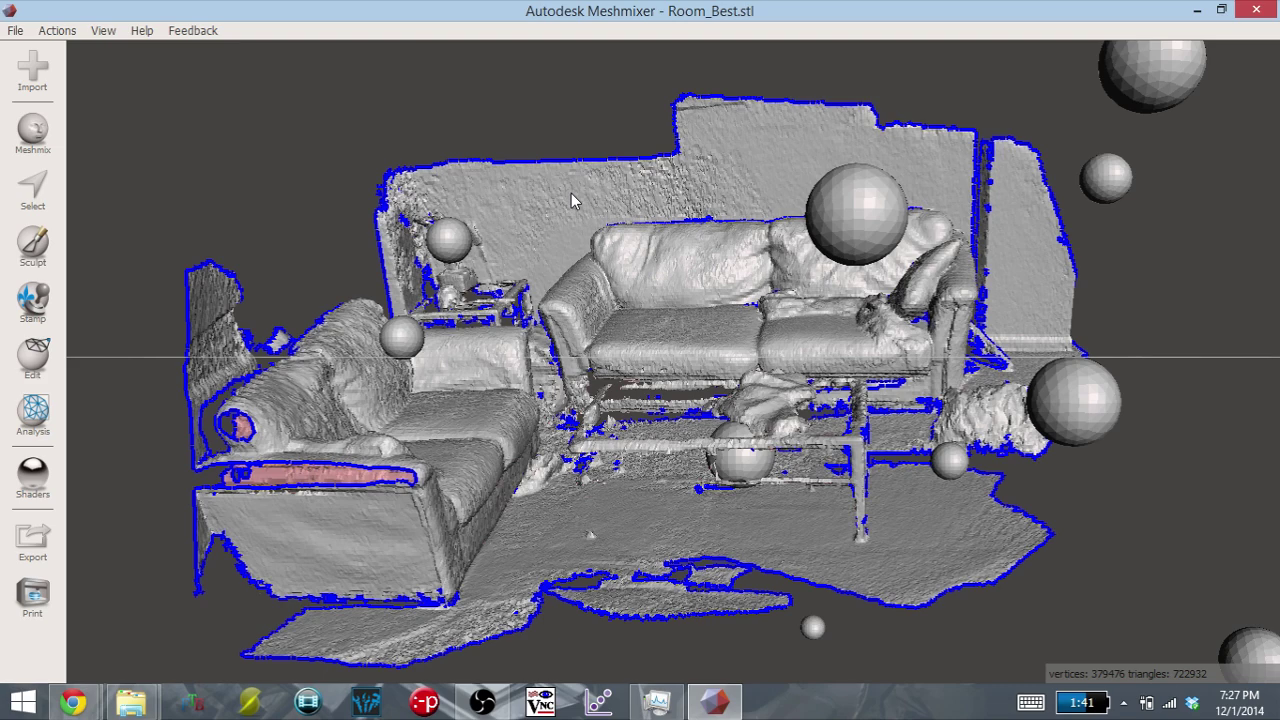
- Orbit the room scan through oblique and left-side views back to a near-front close-up
right_click_drag(572, 200, 731, 334)
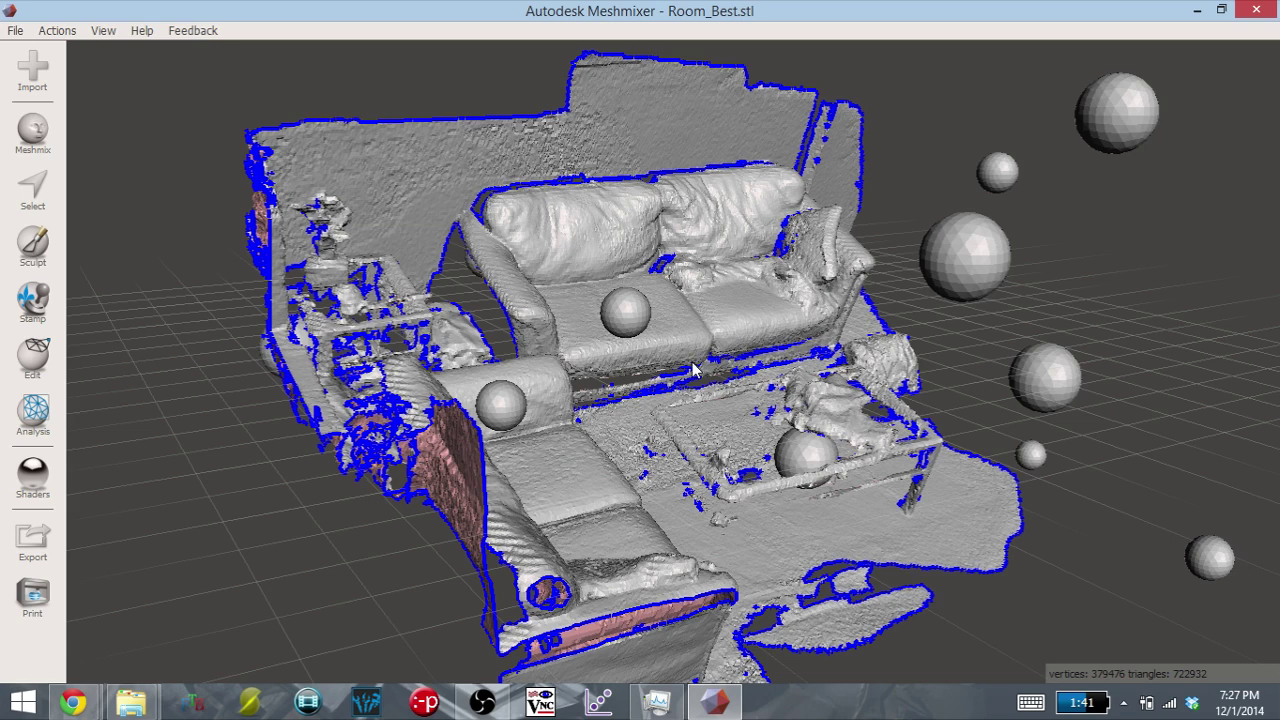
right_click_drag(694, 369, 640, 358)
mouse_move(541, 313)
right_mouse_down()
mouse_move(574, 311)
mouse_move(549, 314)
right_mouse_up()
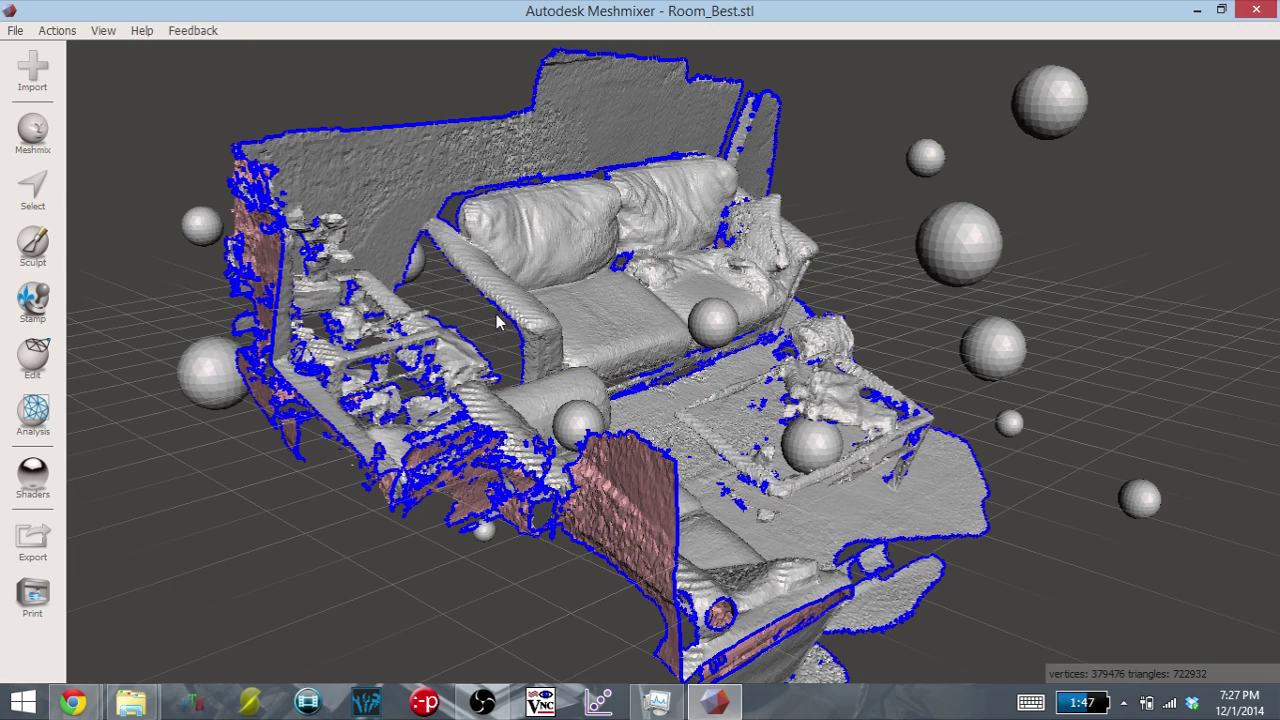
right_click_drag(497, 320, 540, 345)
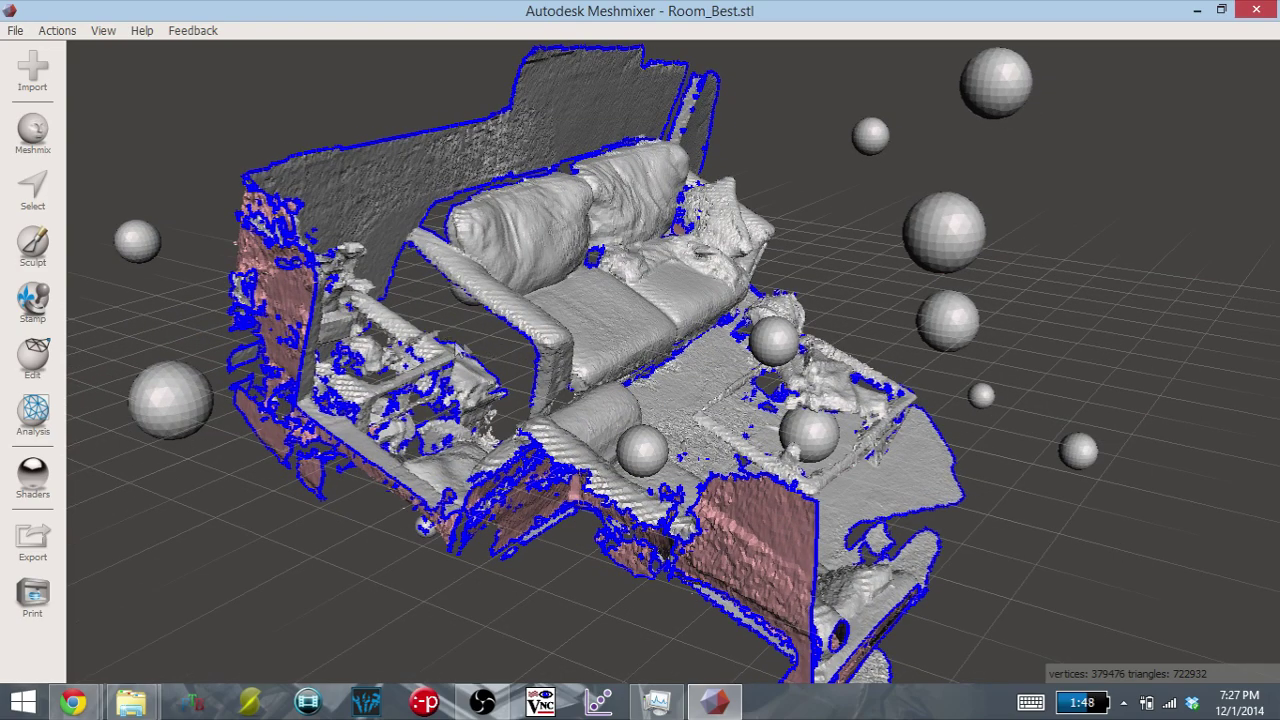
right_click_drag(462, 346, 328, 305)
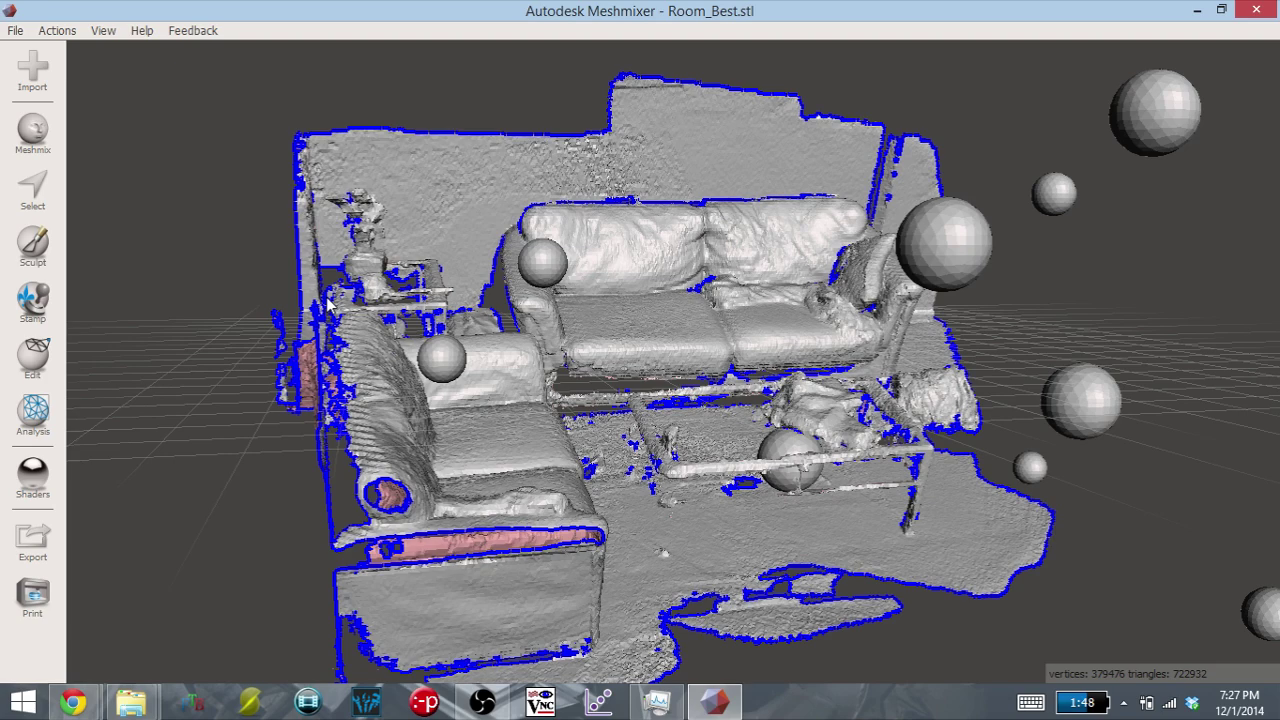
right_click_drag(328, 305, 714, 330)
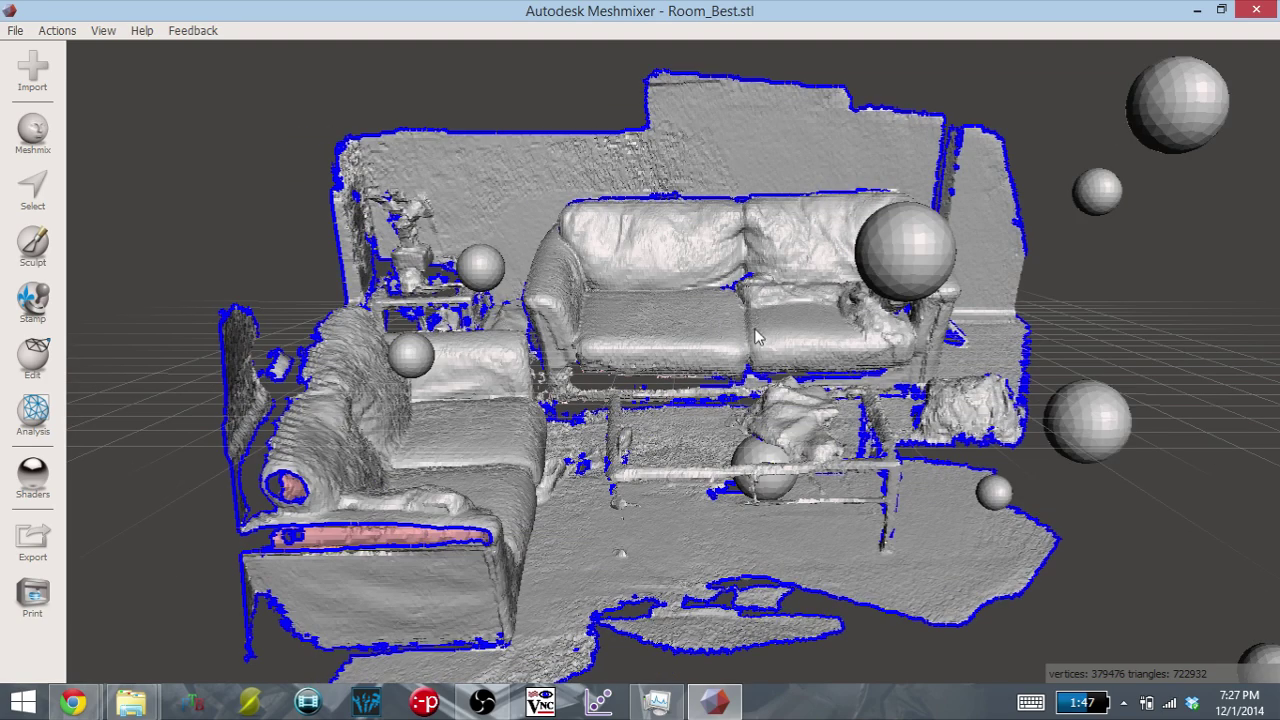
right_click_drag(760, 340, 632, 473)
- Zoom and orbit around the sofa and coffee table until the sofa faces the viewer
scroll(700, 340, "up", 6)
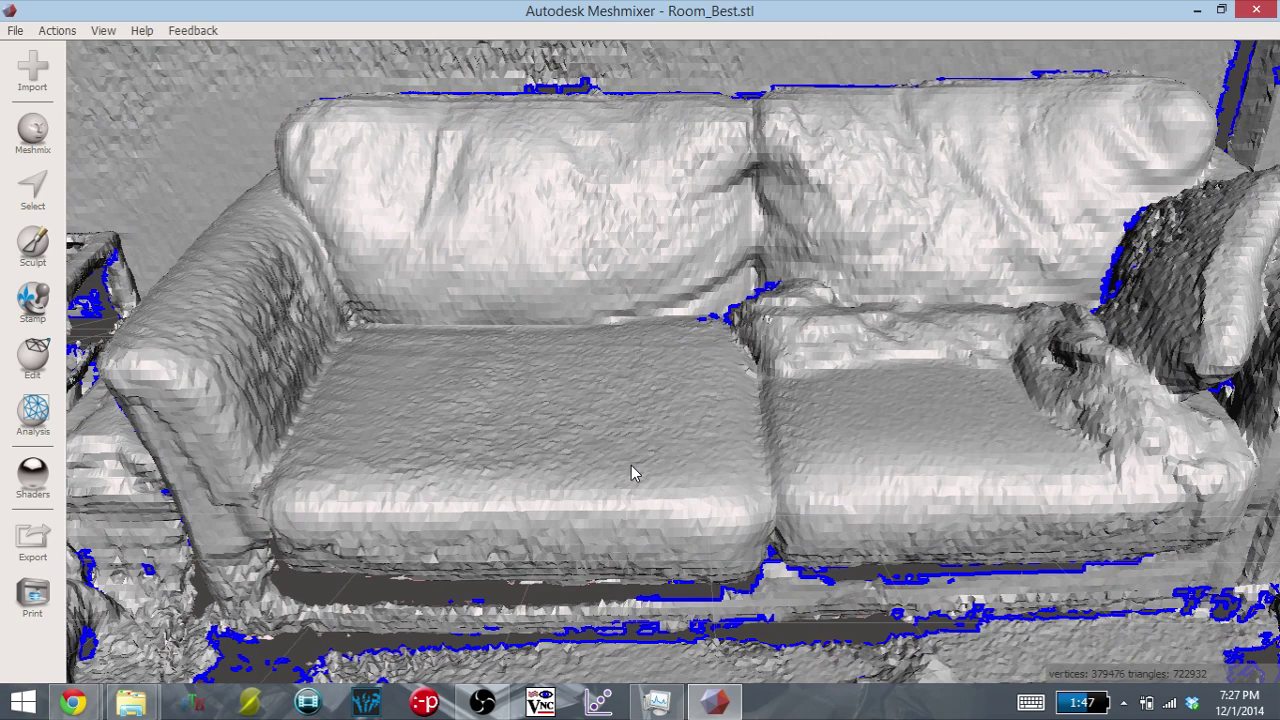
right_click_drag(632, 473, 925, 382)
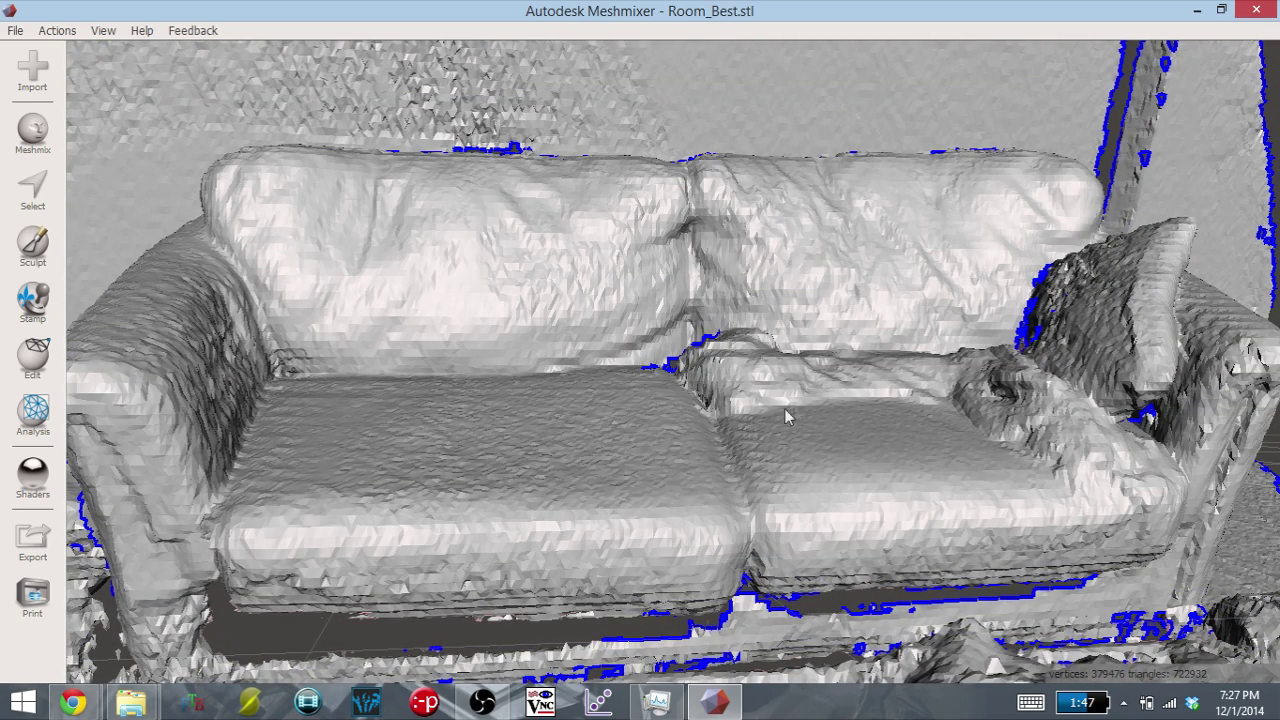
scroll(712, 420, "down", 6)
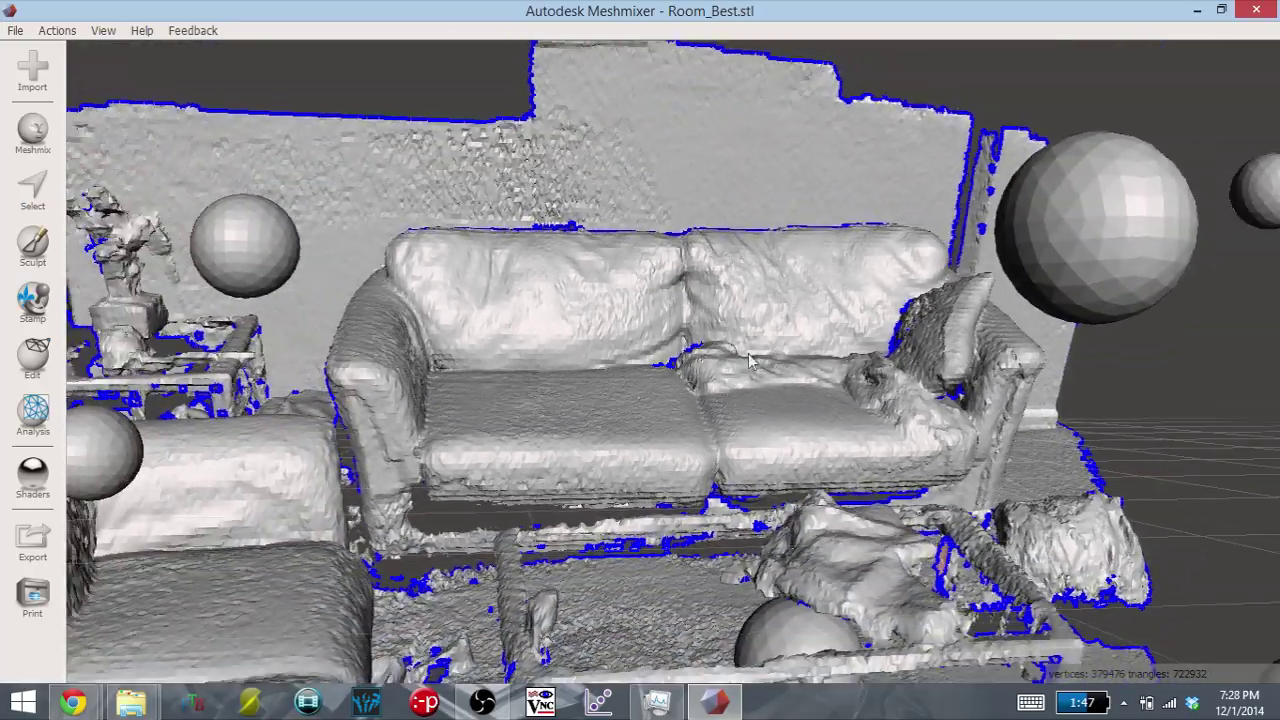
right_click_drag(750, 362, 760, 486)
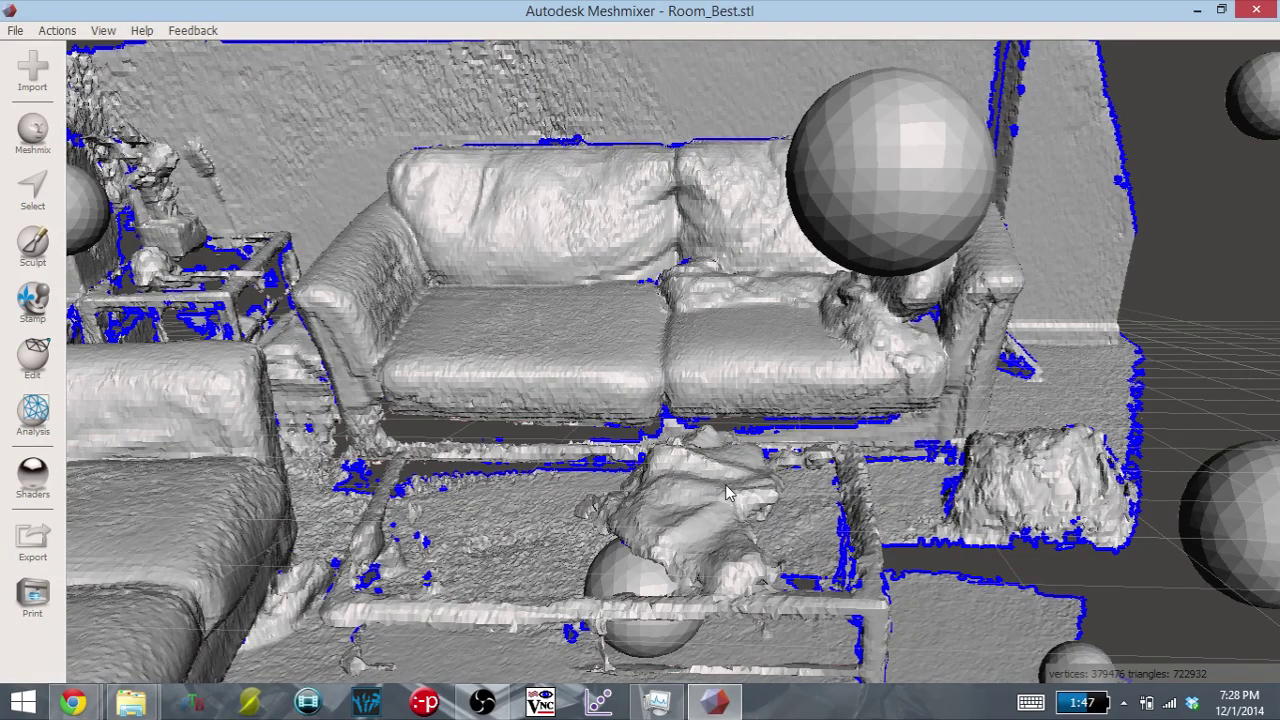
right_click_drag(731, 493, 641, 512)
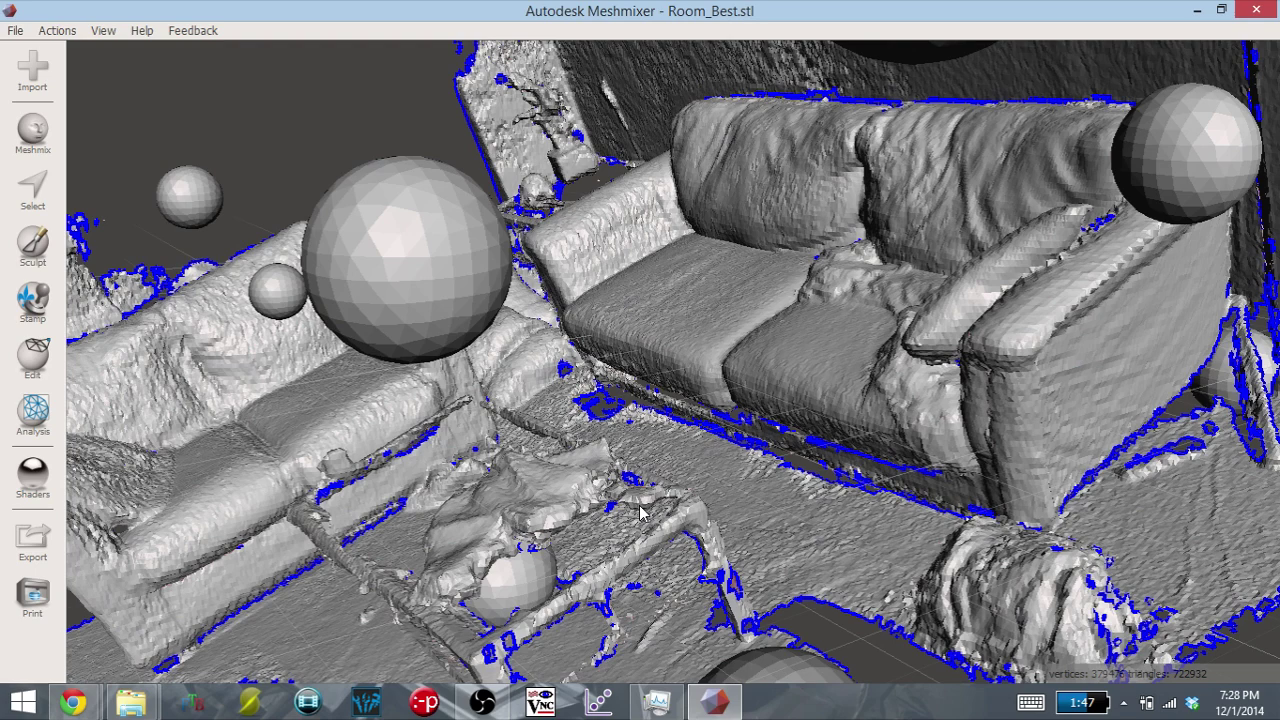
right_click_drag(641, 512, 557, 505)
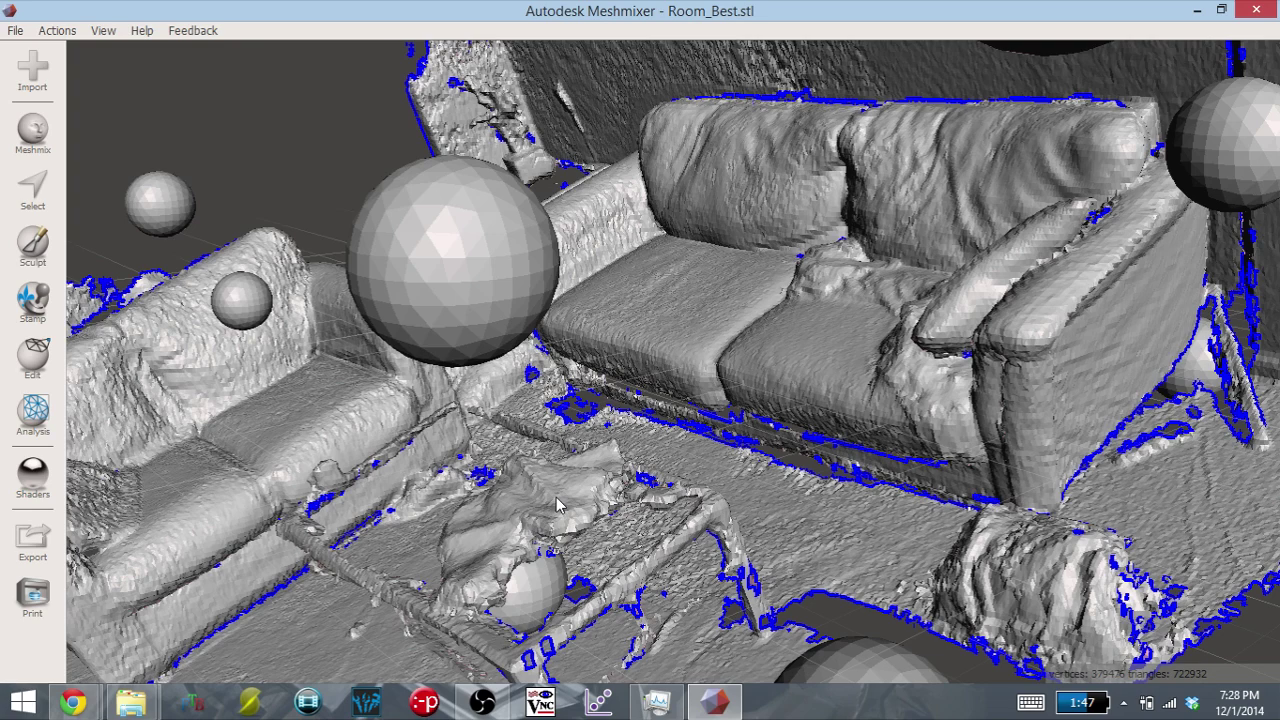
right_click_drag(557, 505, 845, 228)
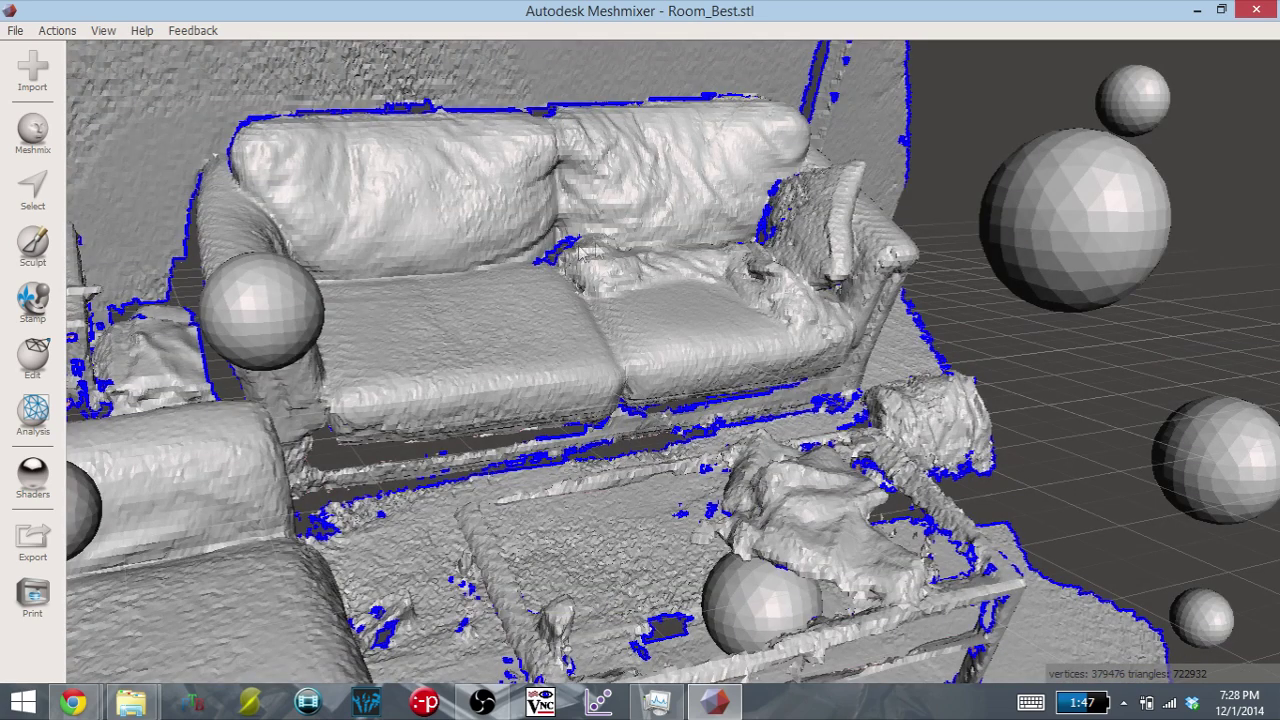
right_click_drag(765, 335, 794, 345)
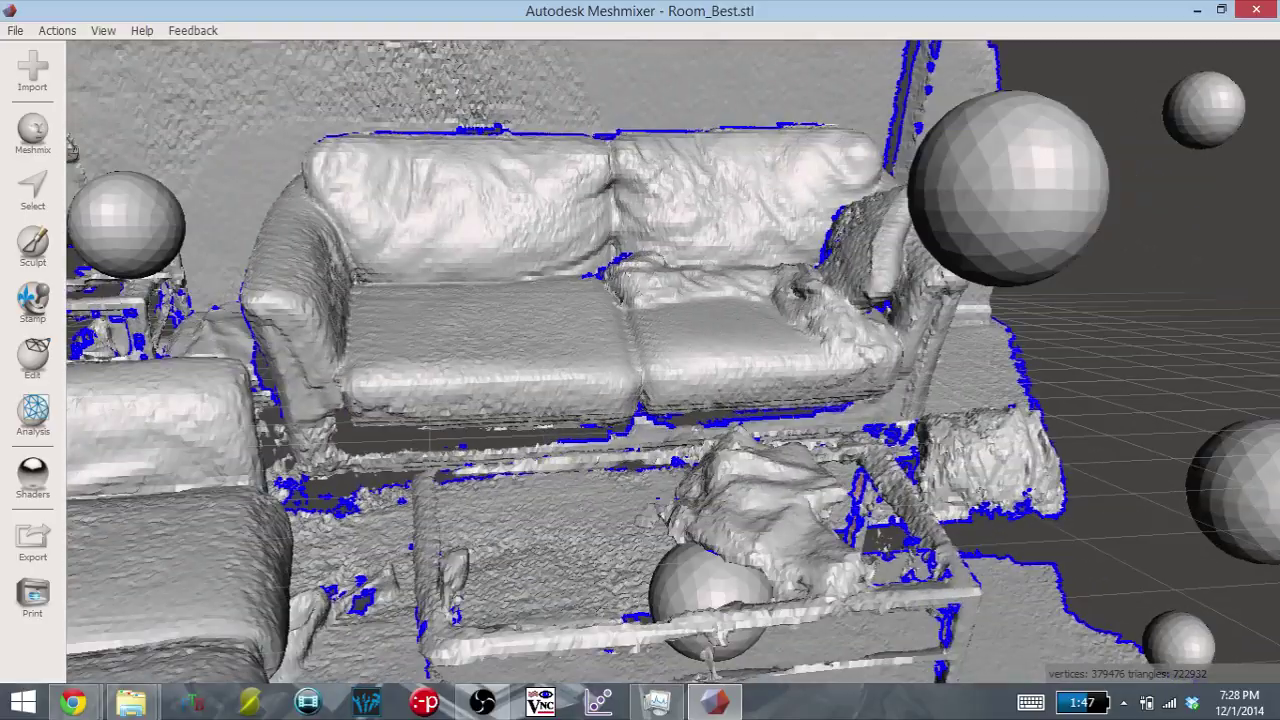
right_click_drag(748, 430, 475, 462)
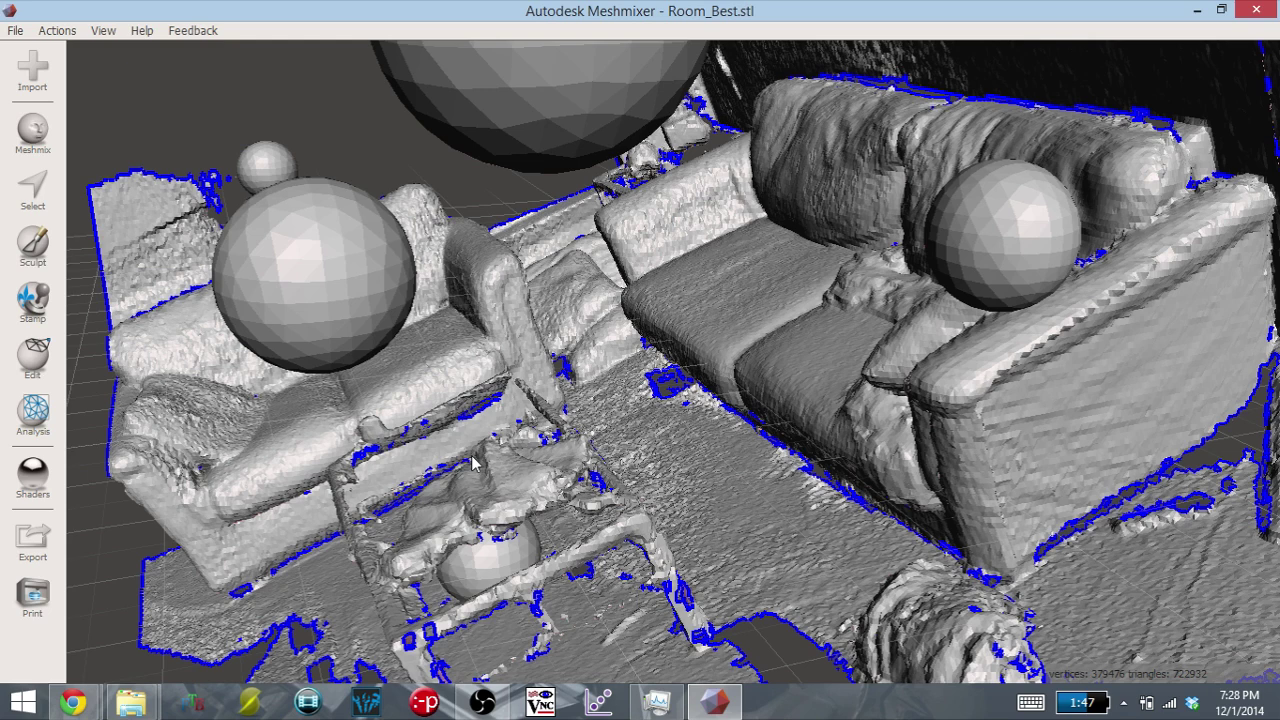
- Orbit to a lower front view of the couch, table and back wall
right_click_drag(474, 462, 748, 401)
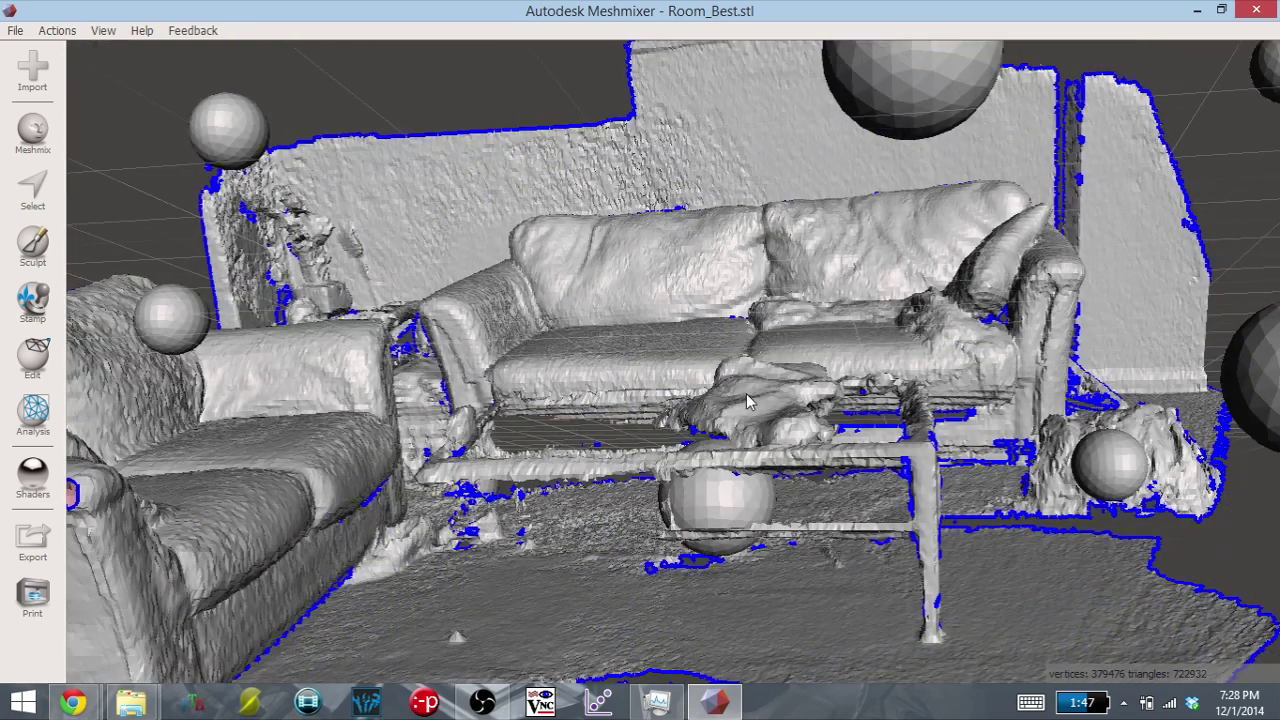